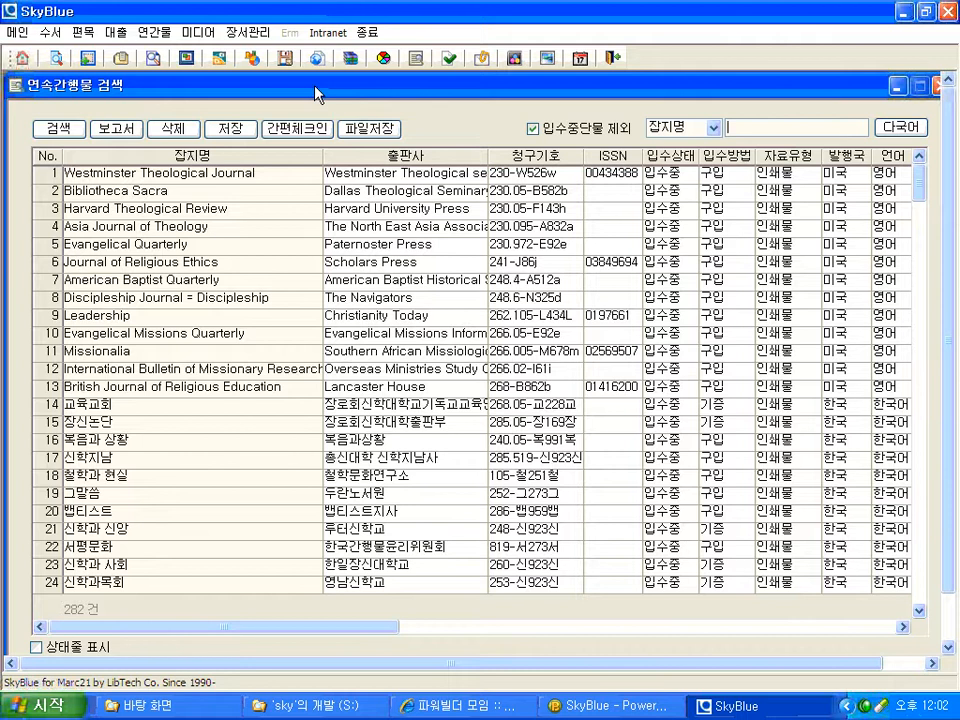
- Open the check-in record of the journal 교육교회 and check in its March, April and May 2008 issues (통권366호 to 368호)
double_click(84, 405)
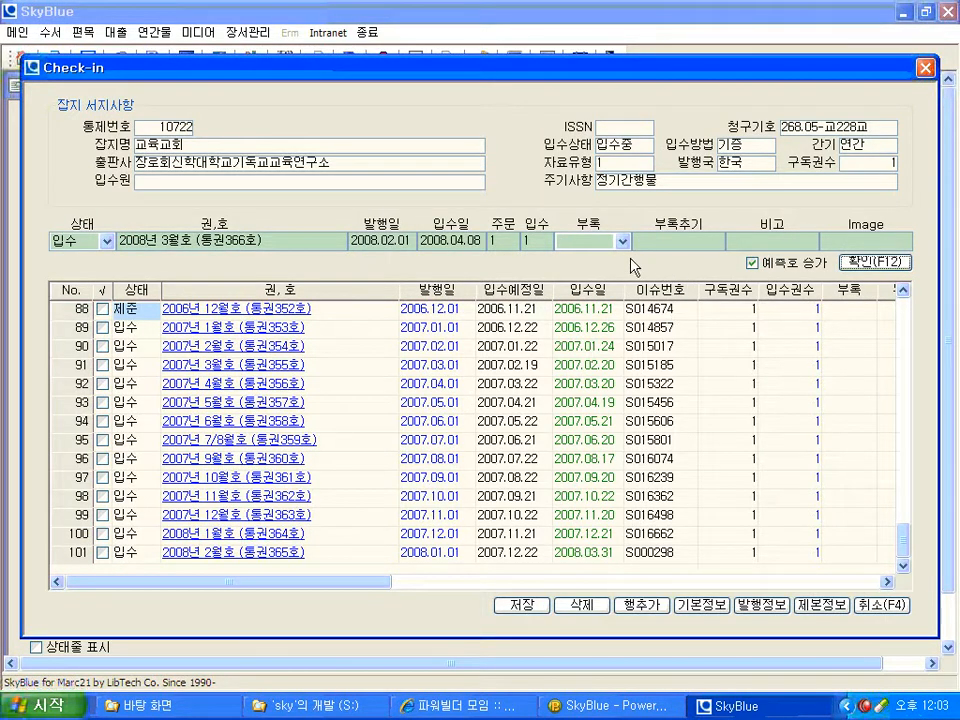
left_click(885, 262)
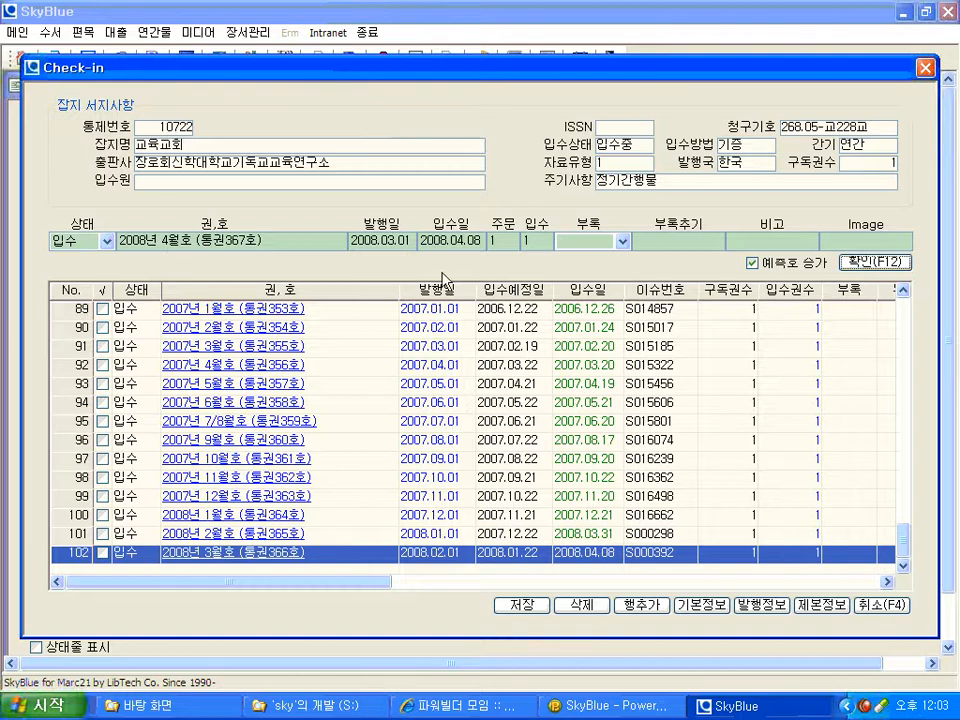
left_click(856, 263)
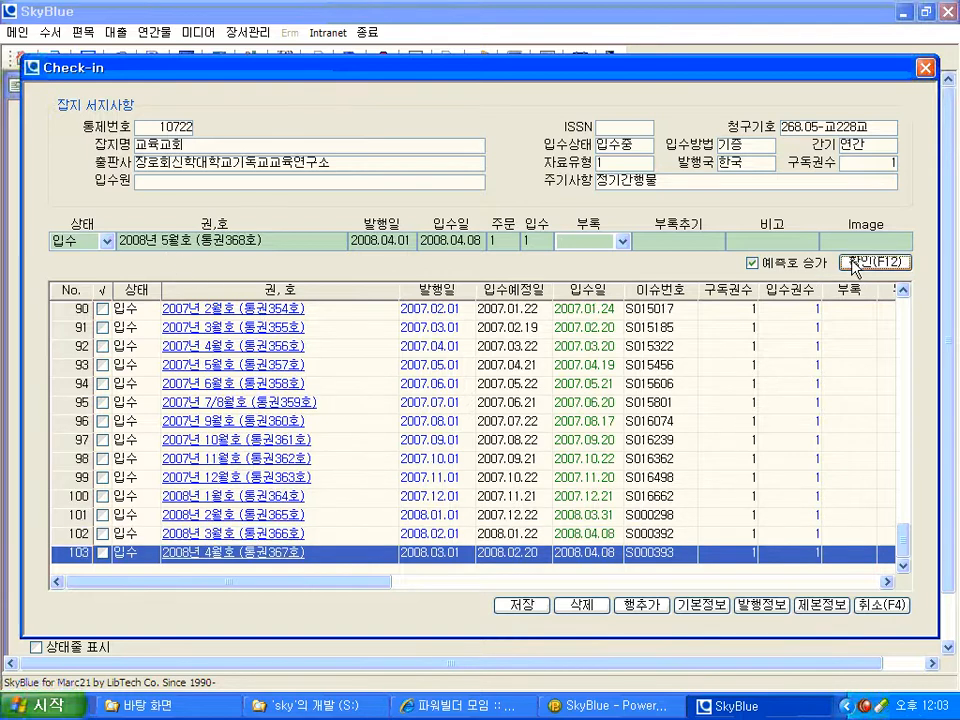
left_click(856, 263)
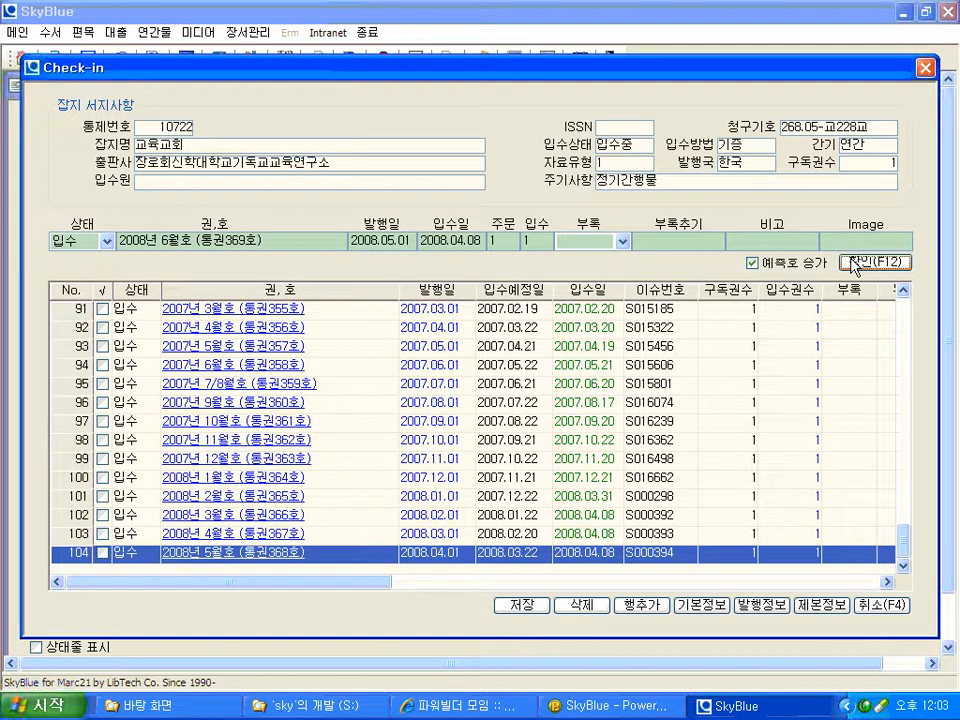
- Open the journal's publication information (발행정보) and examine the notation formats, notation methods and increment settings of levels 1 and 2
left_click(761, 605)
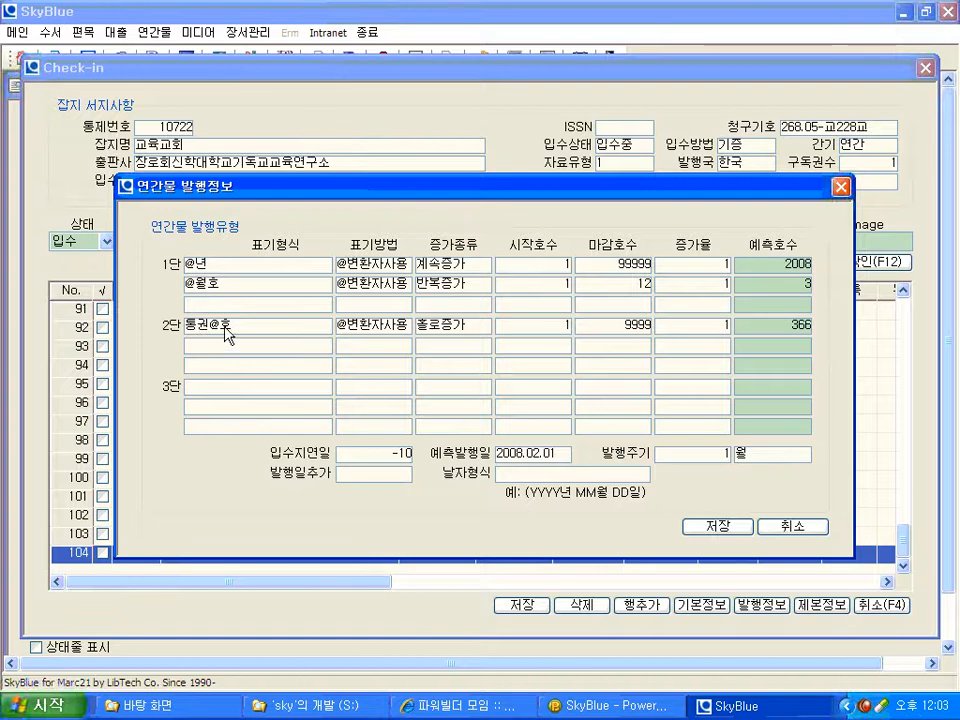
left_click(365, 266)
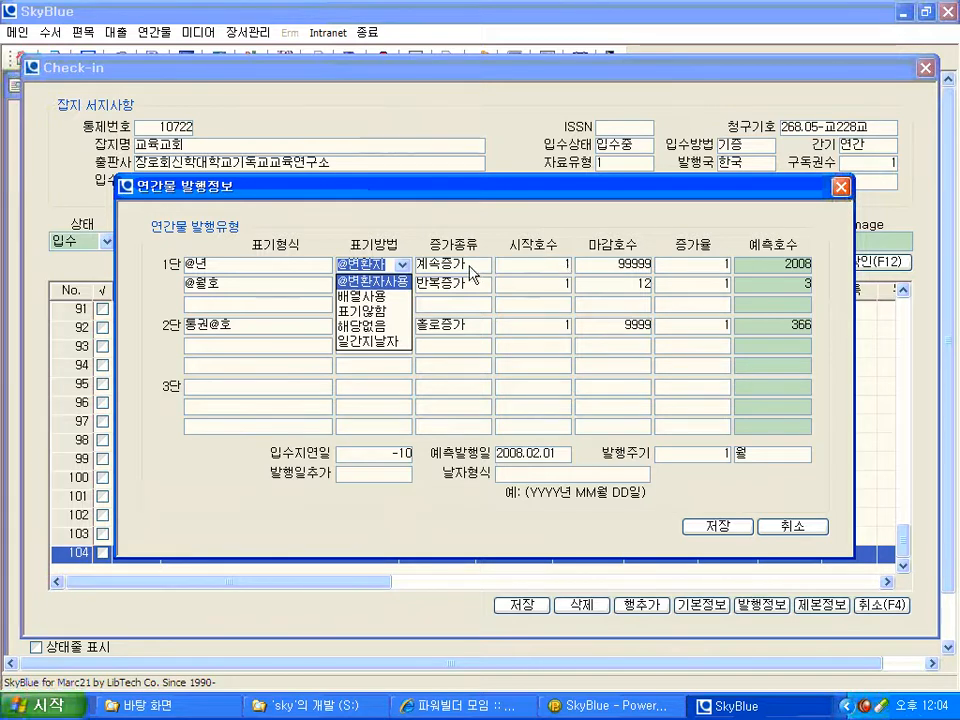
left_click(715, 265)
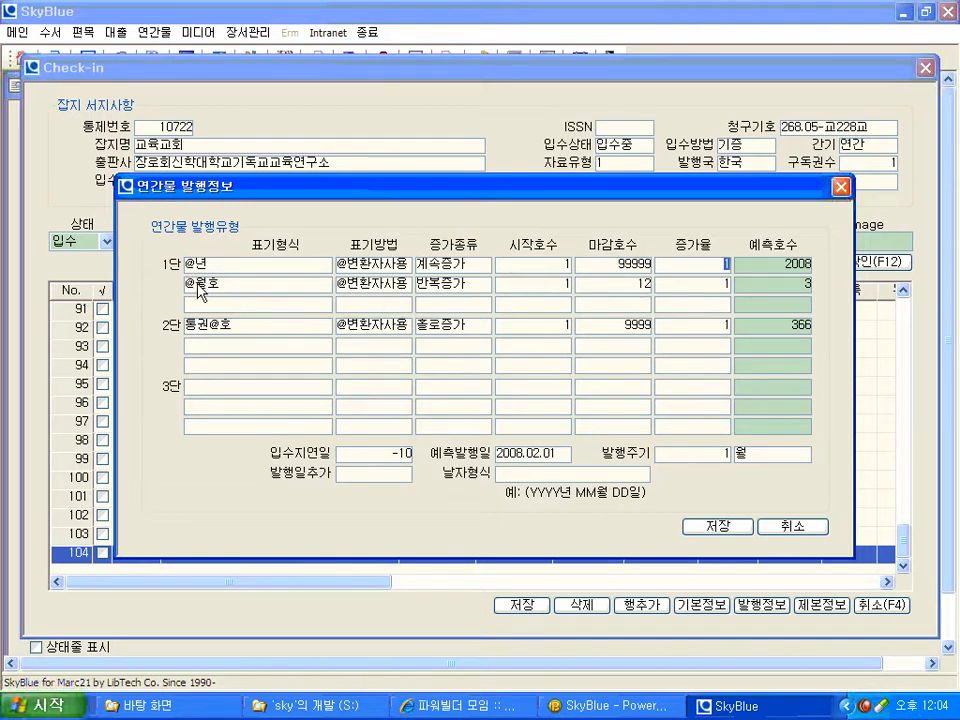
left_click(408, 287)
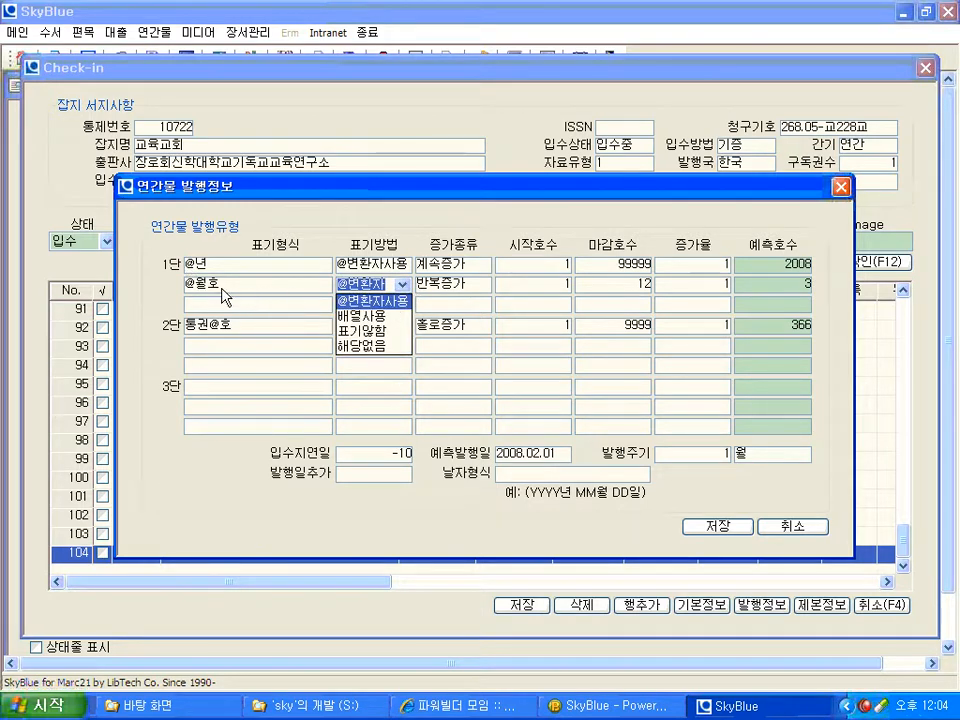
left_click(279, 289)
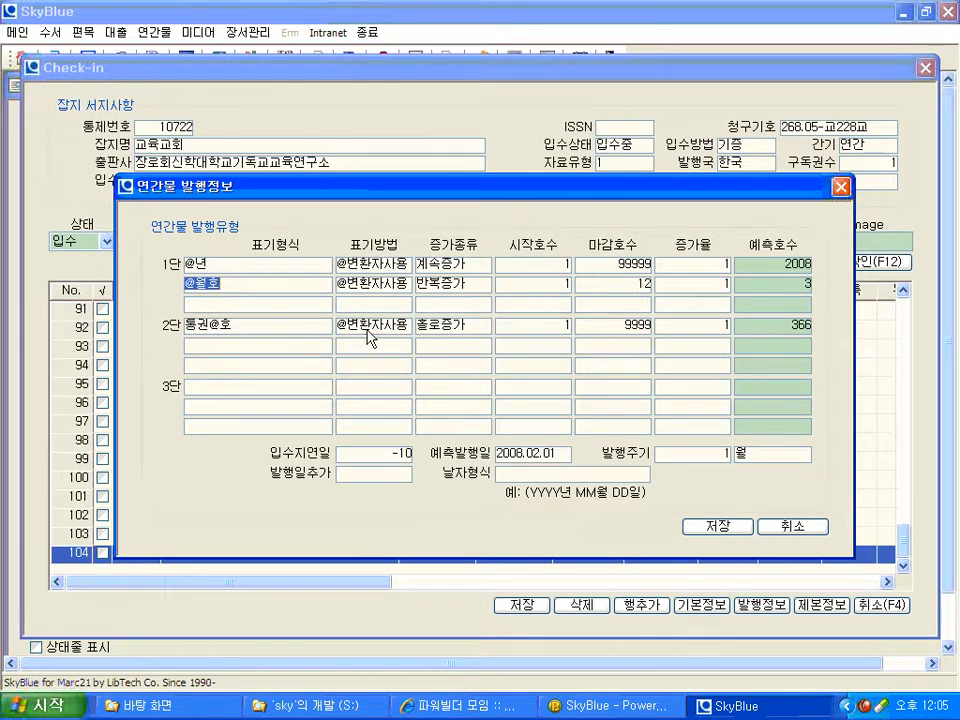
left_click(398, 328)
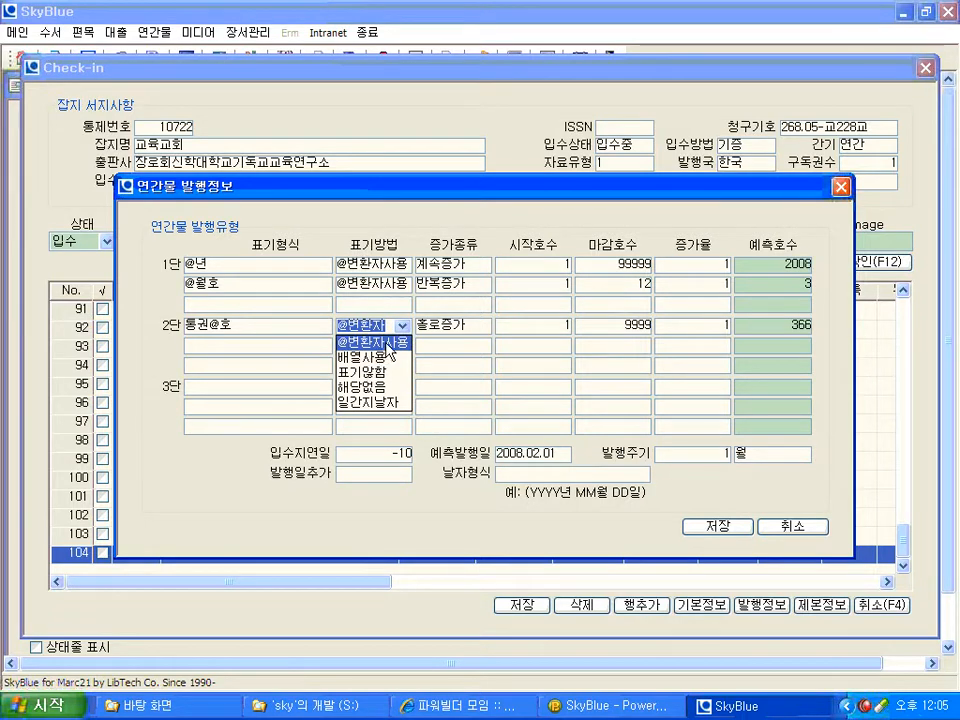
left_click(424, 326)
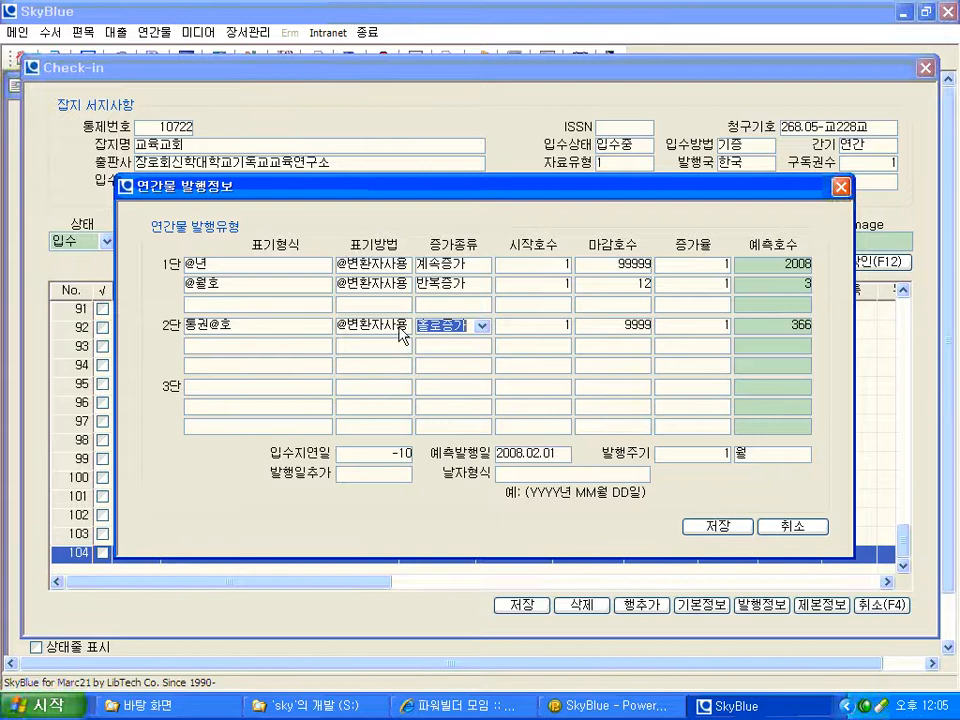
- Set the receipt delay in days (입수지연일) to 10
left_click(398, 460)
key("Home")
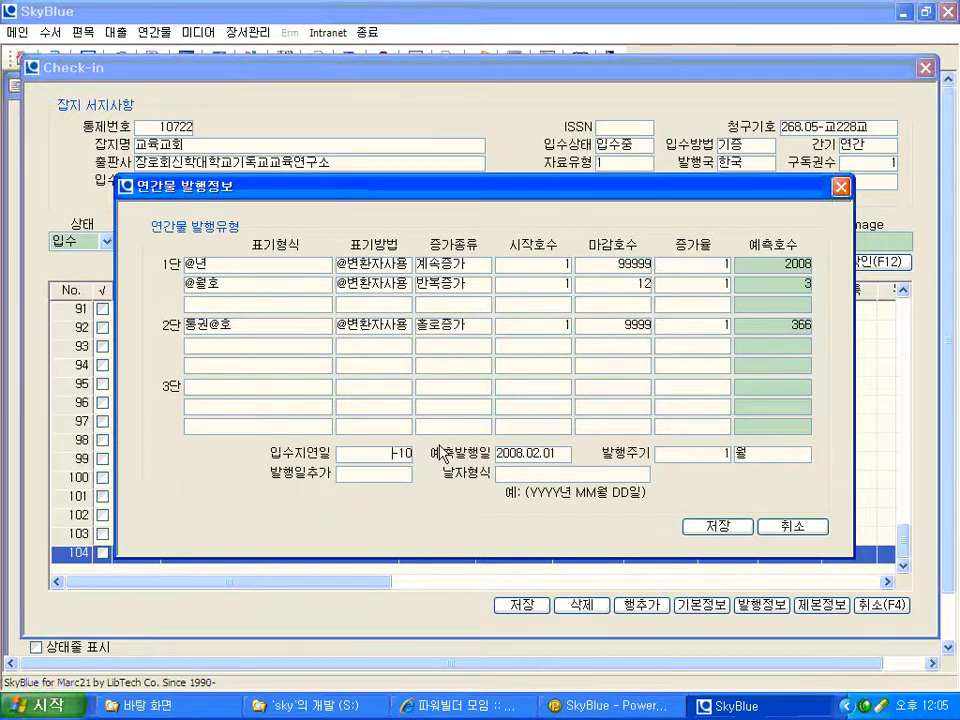
key("Delete")
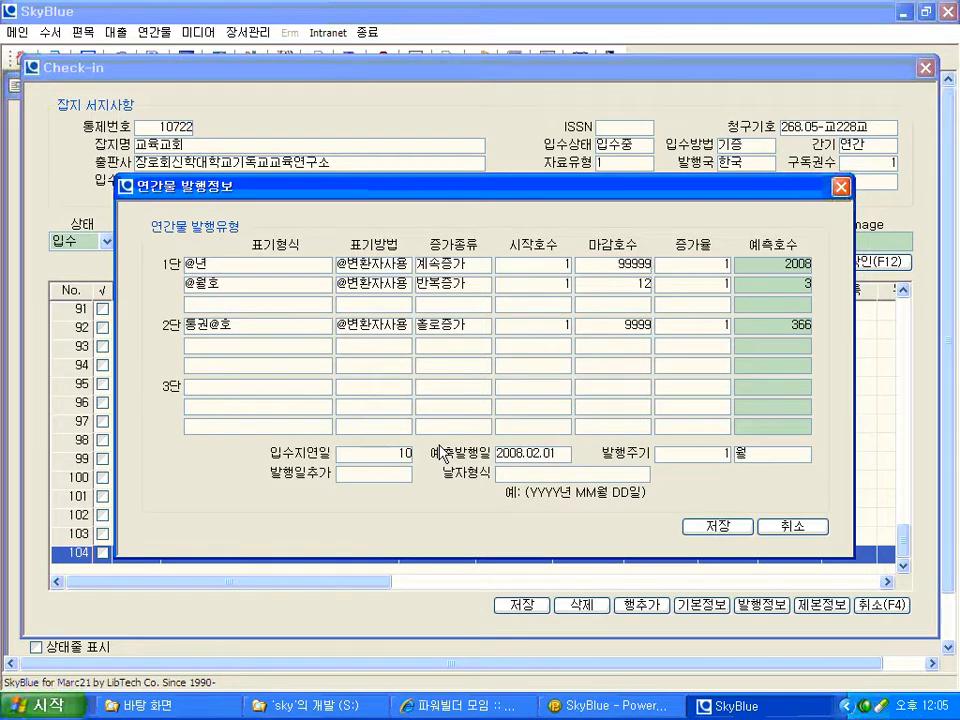
left_click(506, 456)
- Try the publication interval units 일, 월, 년 and 주, and return the unit to 월
left_click(804, 456)
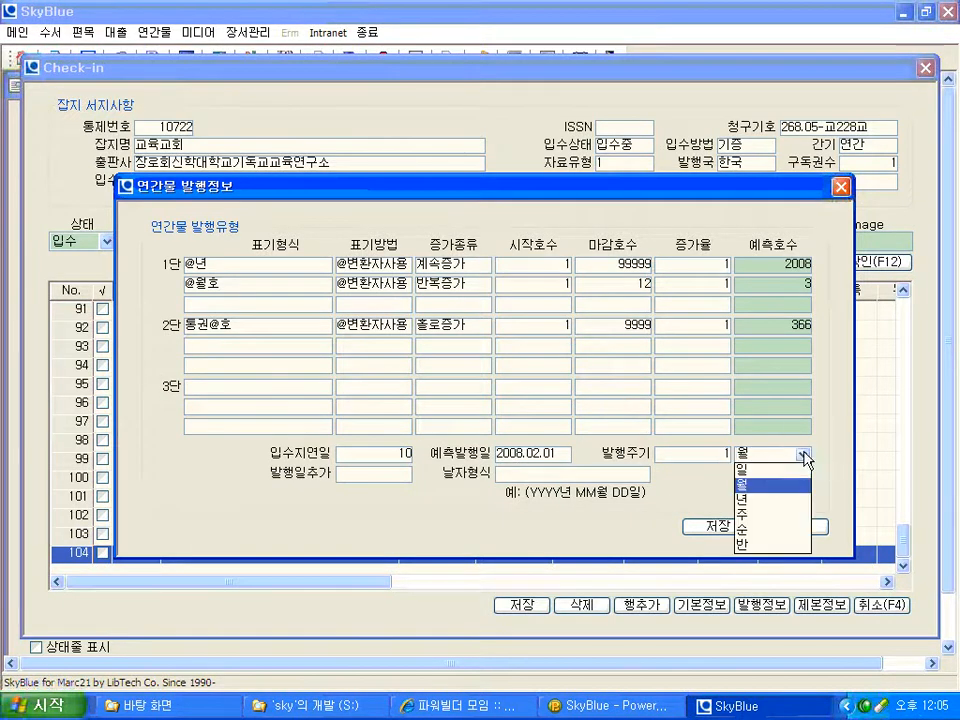
left_click(775, 468)
left_click(804, 456)
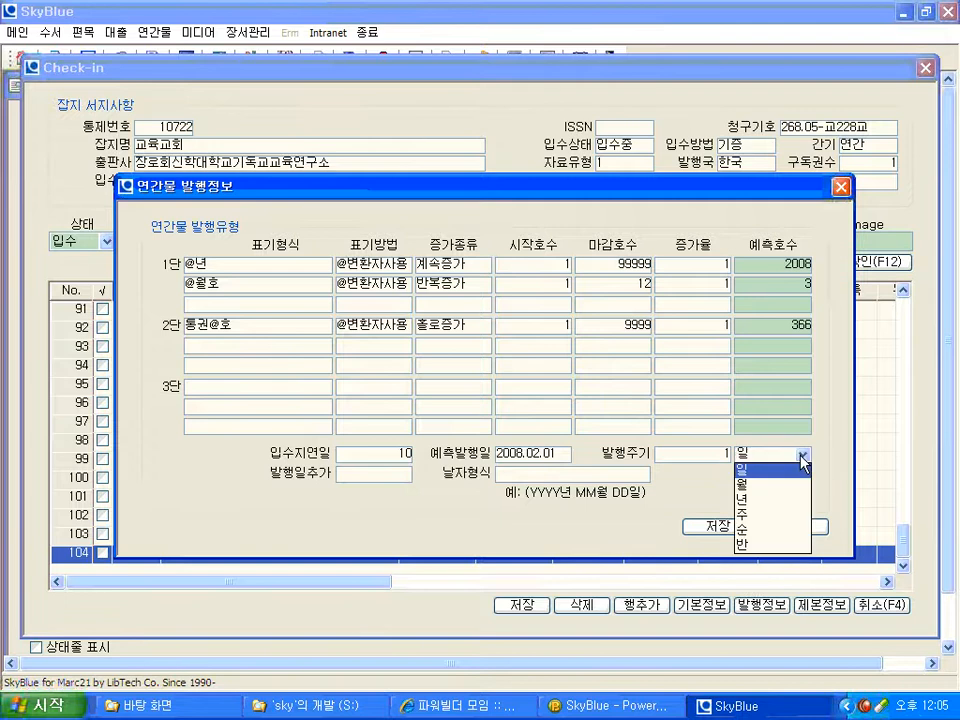
left_click(766, 488)
left_click(802, 456)
left_click(748, 500)
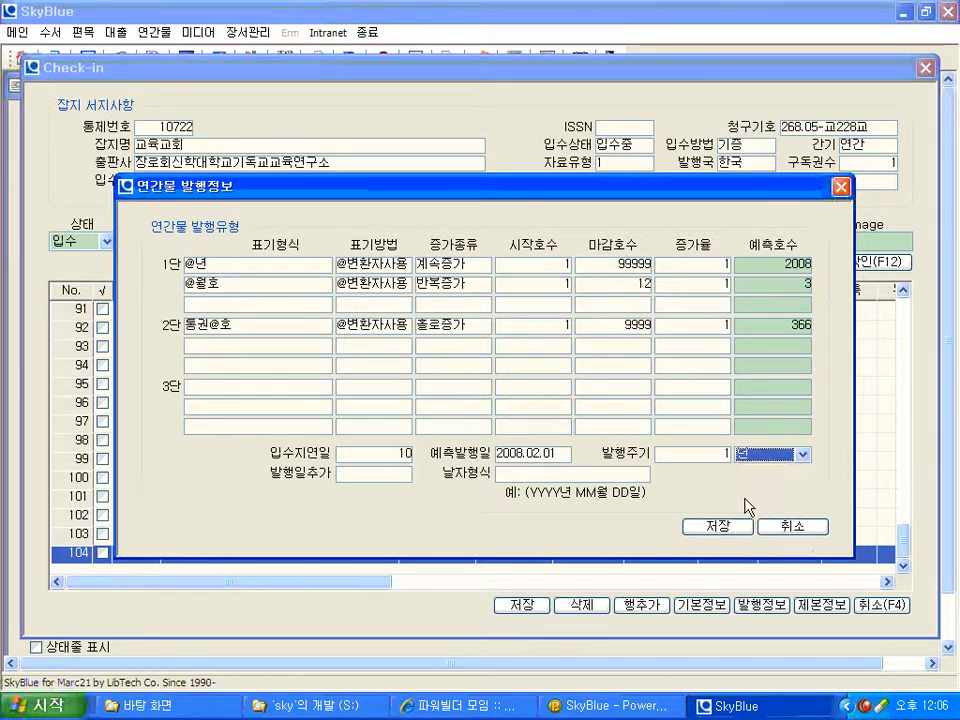
left_click(804, 456)
left_click(748, 514)
left_click(804, 456)
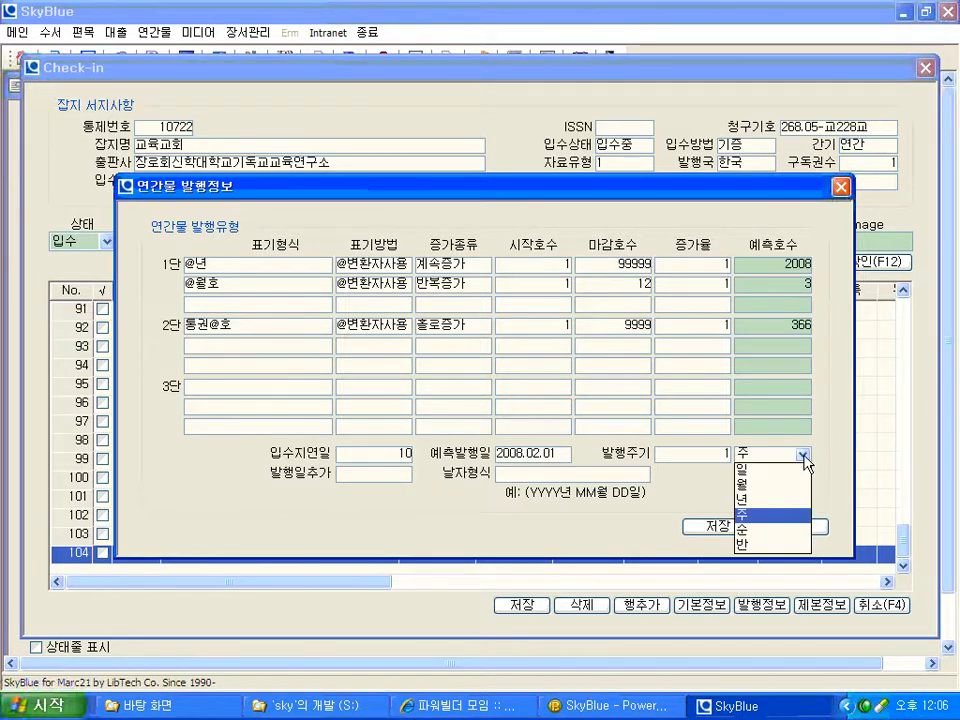
left_click(742, 483)
- Set the publication interval (발행주기) to 3 월 and look over the available units
left_click(724, 453)
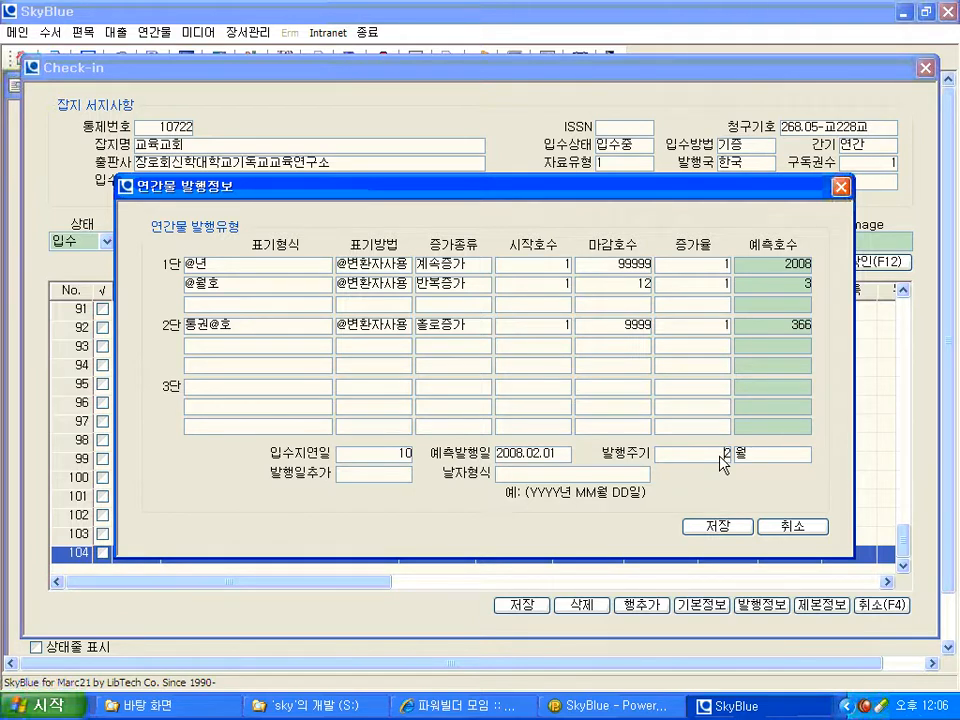
key("BackSpace")
type("3")
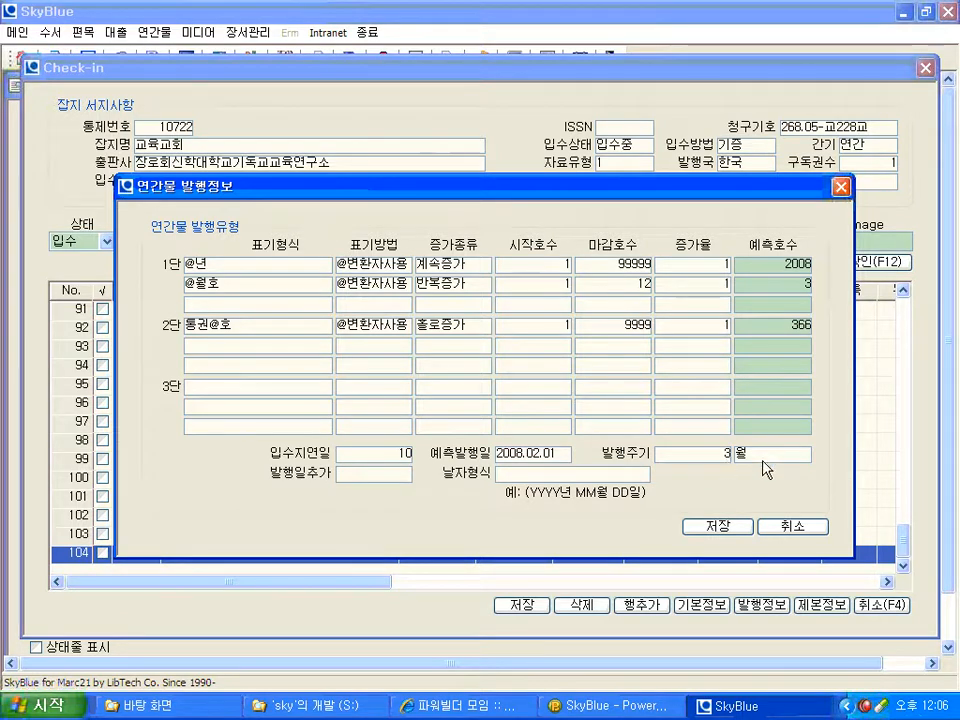
left_click(802, 454)
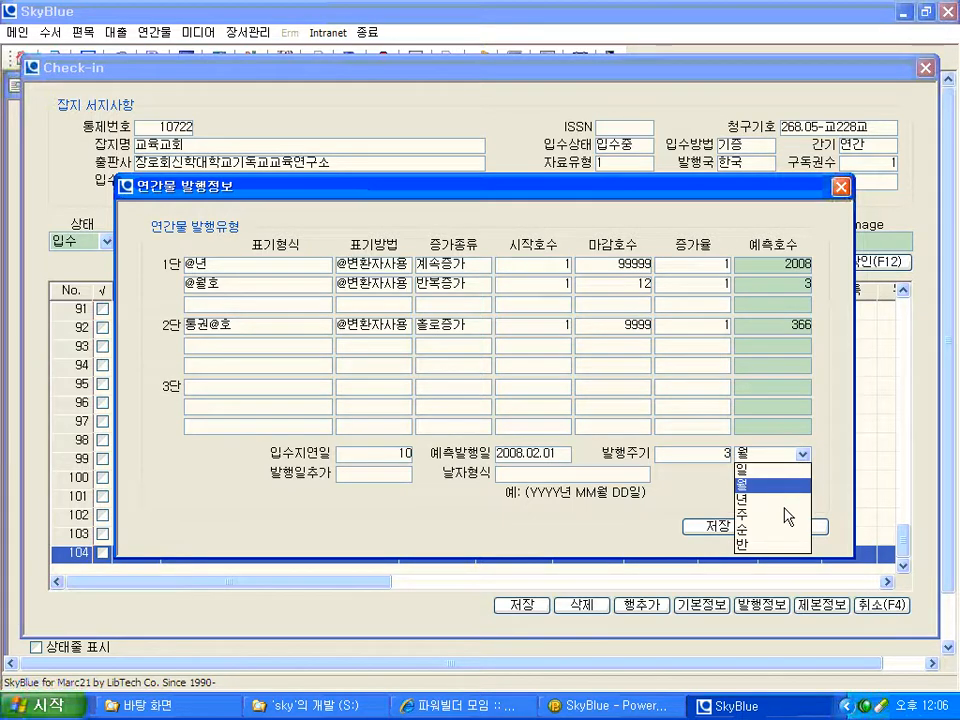
- Set the publication interval (발행주기) to 1 with the unit 월
left_click(716, 456)
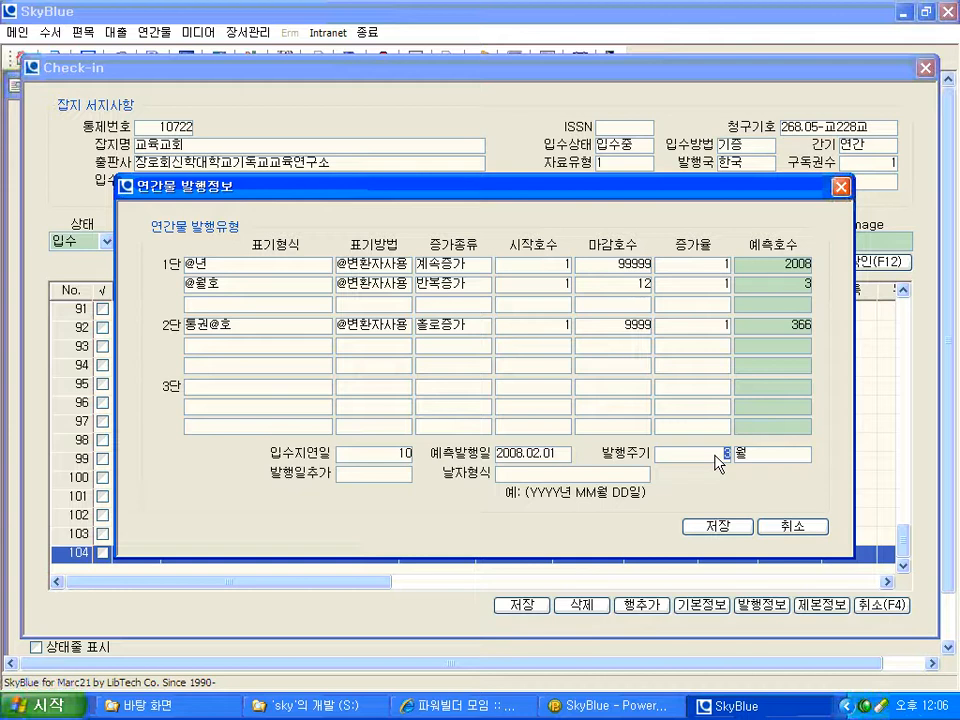
type("1")
left_click(760, 463)
left_click(752, 492)
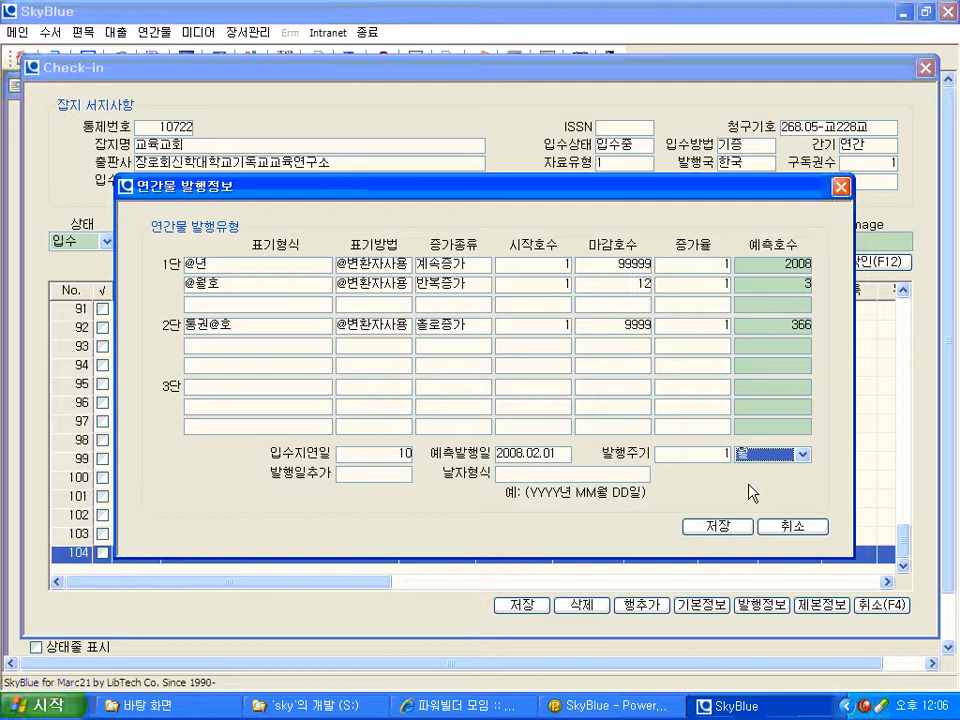
left_click(801, 454)
left_click(755, 480)
left_click(801, 454)
left_click(758, 493)
- Try each issue-date addition (발행일추가) option in turn, from 날자추기않함, 앞에추기함 and 뒤에추기함 to the issue-date-only option
left_click(370, 474)
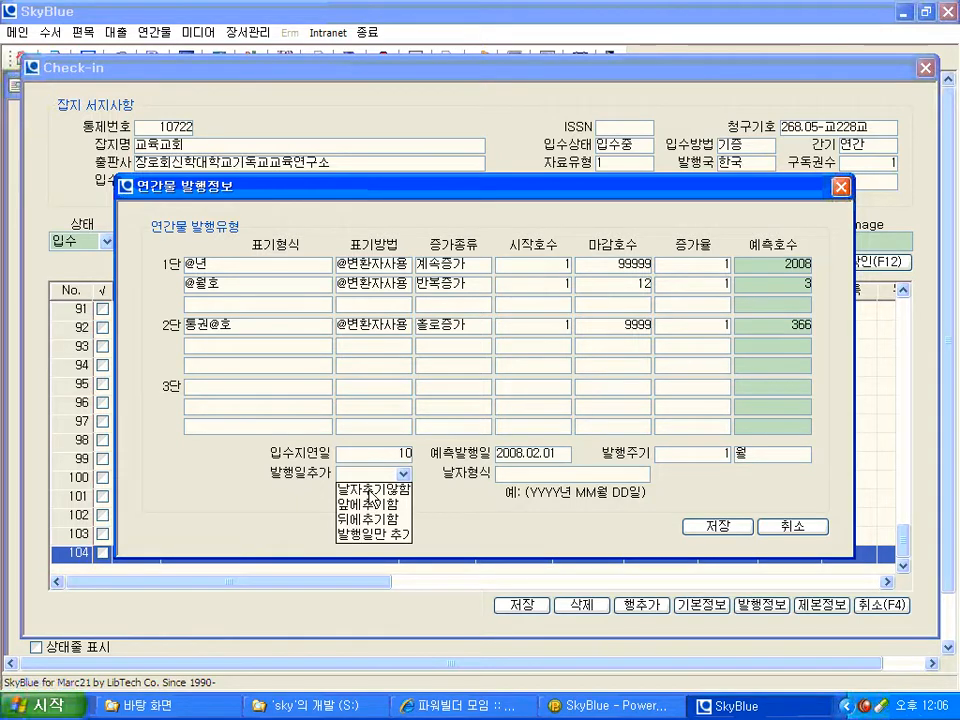
left_click(370, 492)
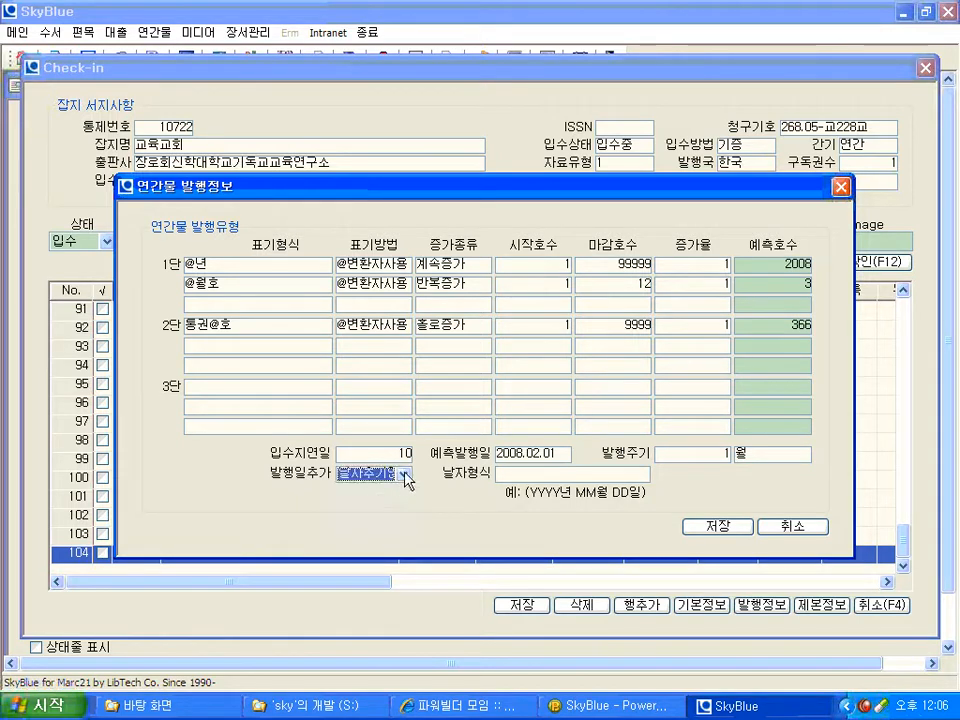
left_click(403, 474)
left_click(380, 508)
left_click(401, 474)
left_click(370, 519)
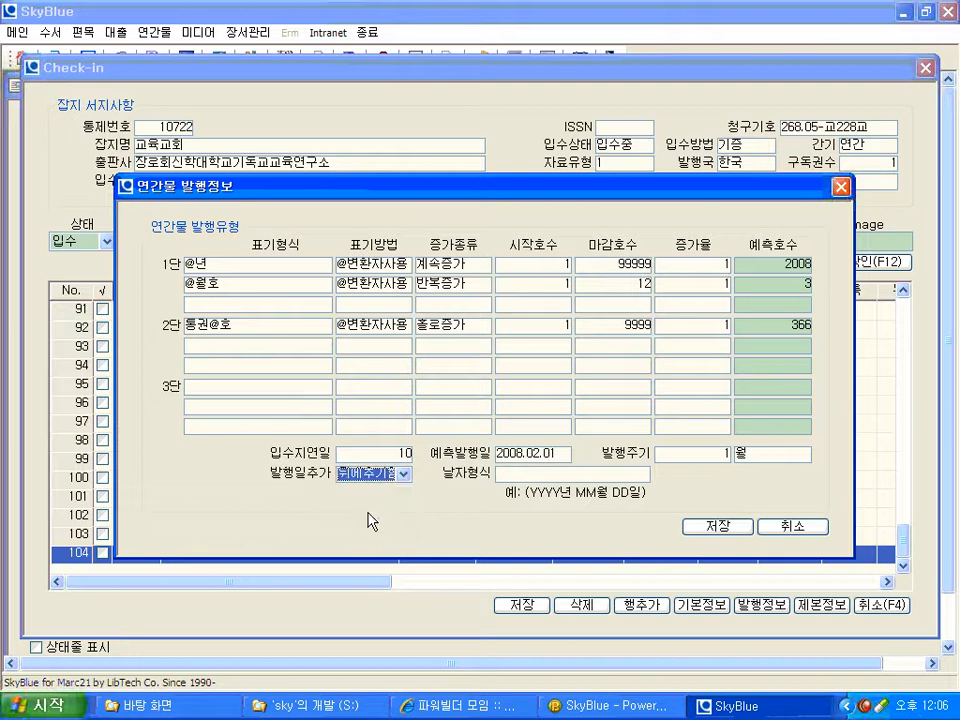
left_click(402, 474)
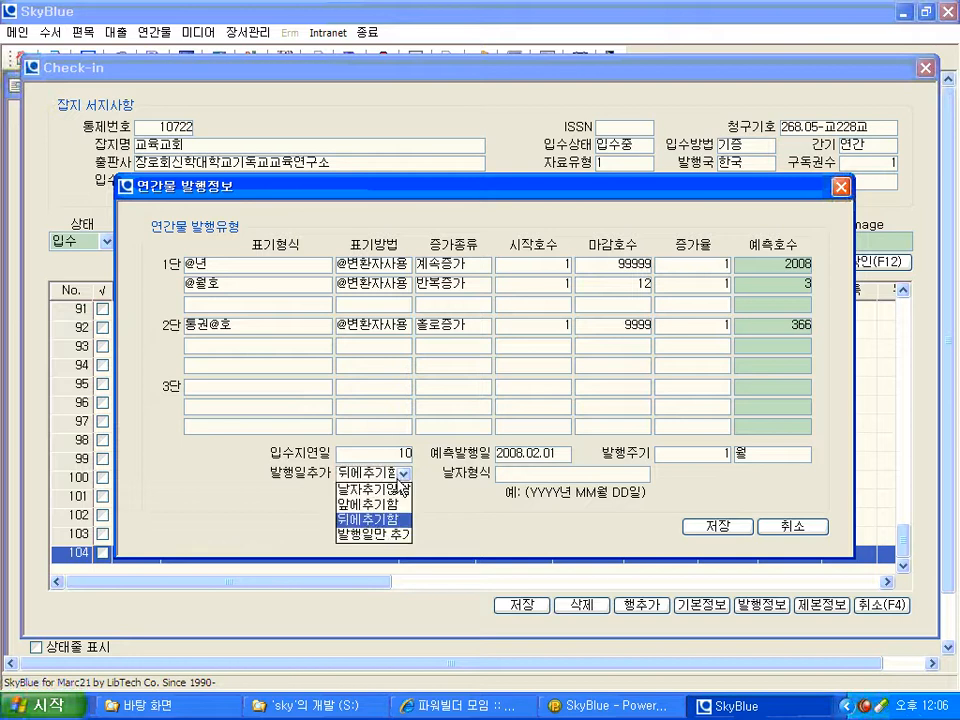
left_click(367, 537)
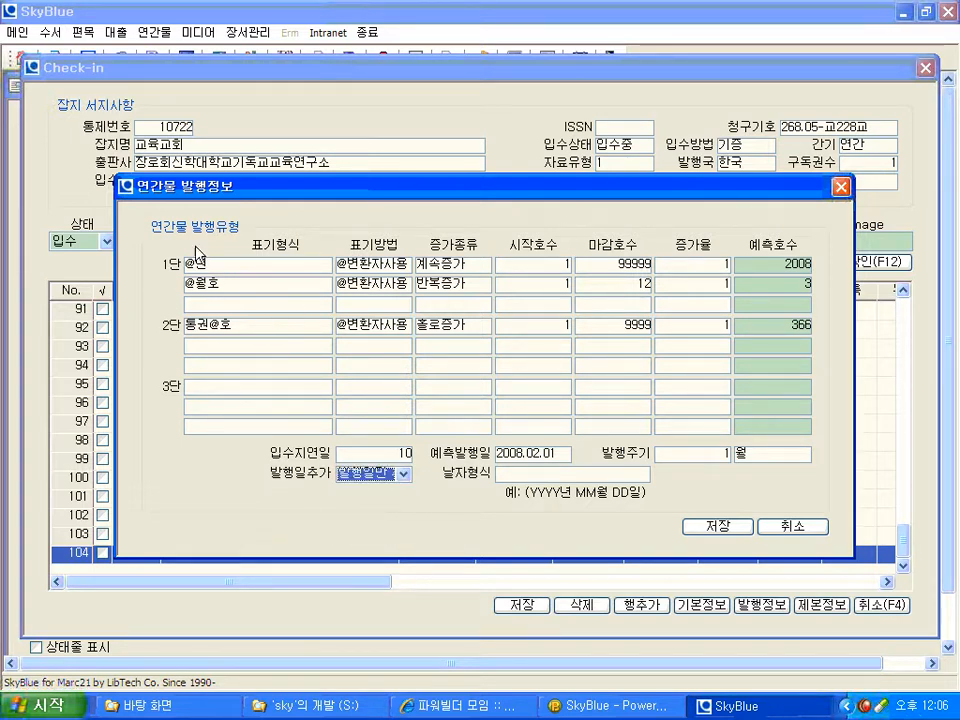
- Set the issue-date addition (발행일추가) to 뒤에추기함 with date format YYYY.MM.DD, and save the publication information
left_click(402, 474)
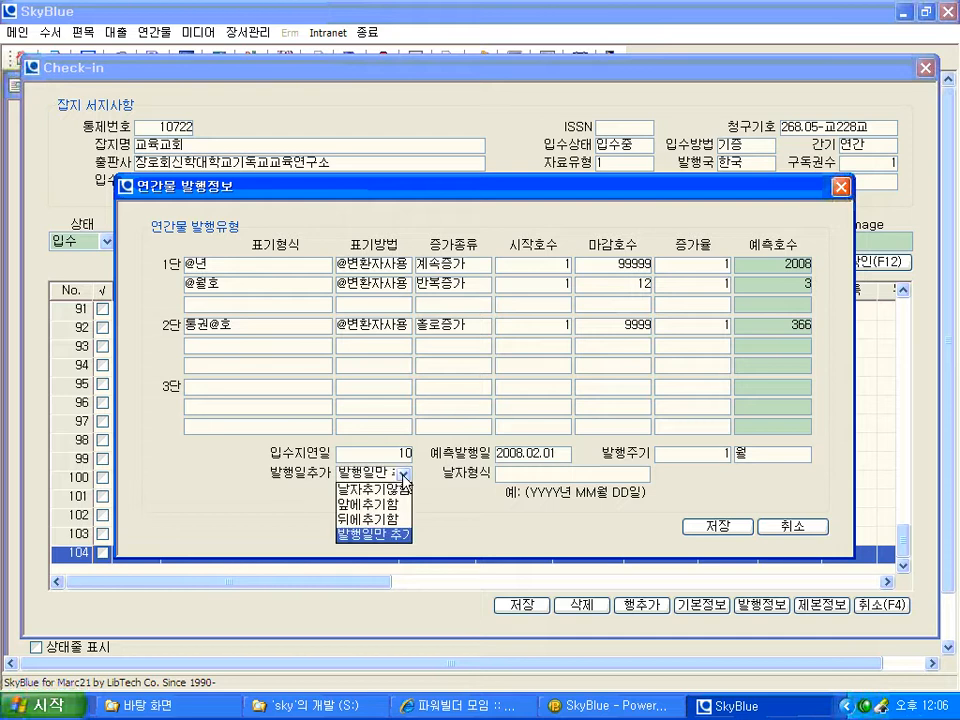
left_click(380, 520)
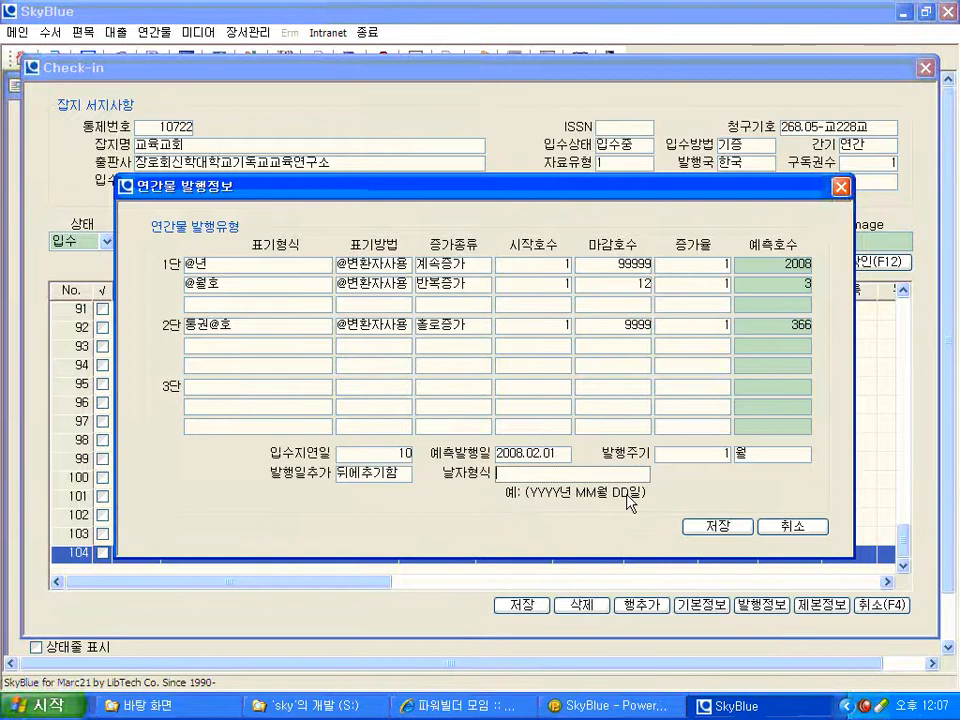
type("YYYY.MM.DD")
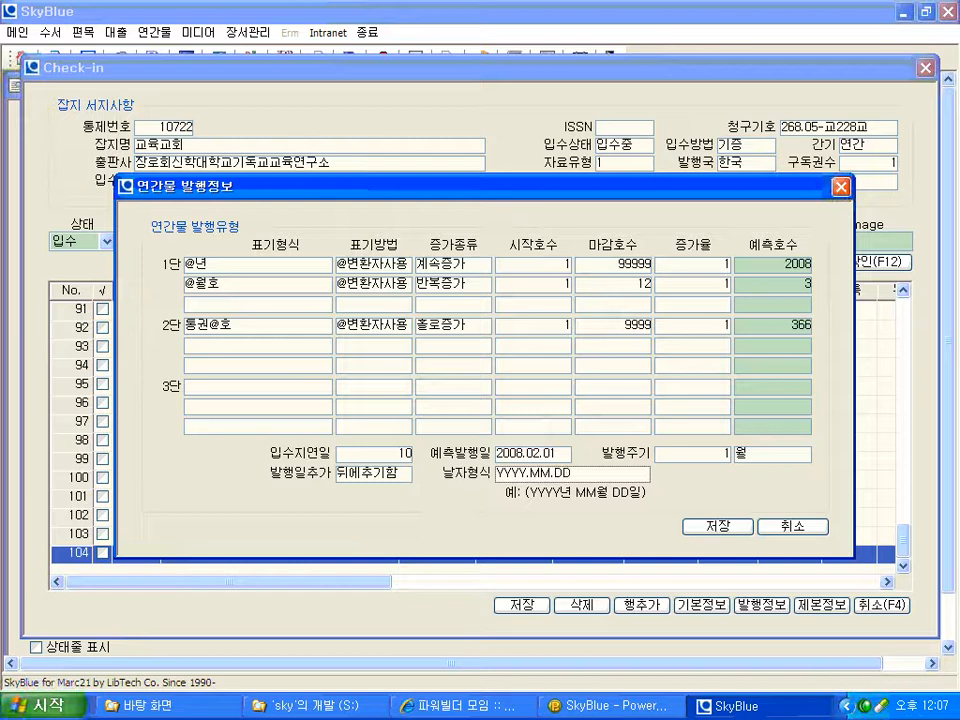
left_click(727, 525)
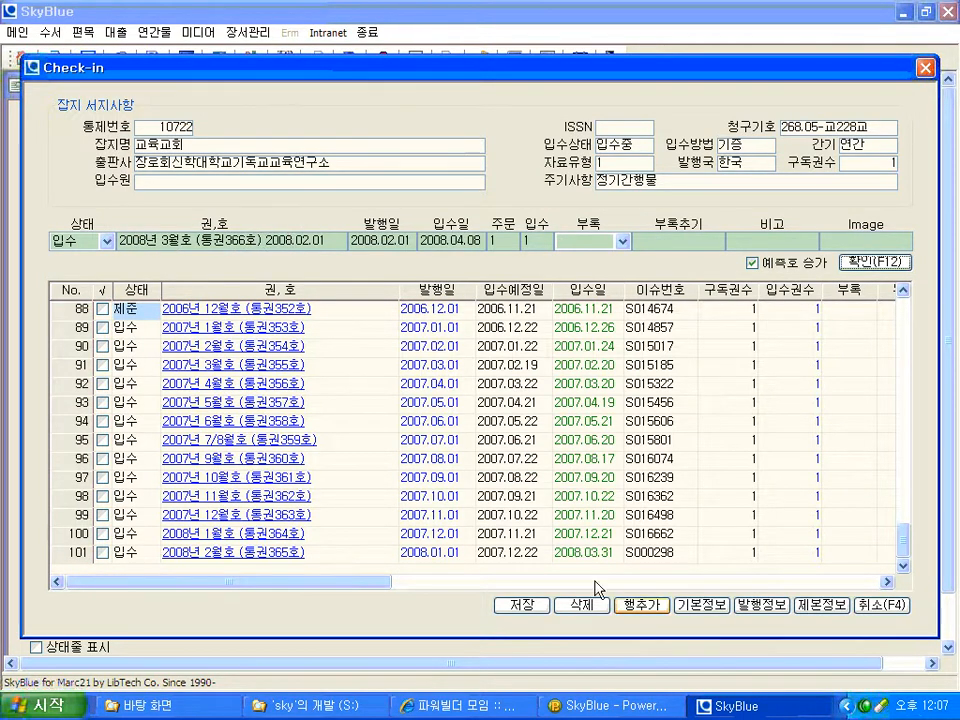
- Reopen the publication information, set the issue-date addition (발행일추가) to 날자추기않함, and save
left_click(762, 605)
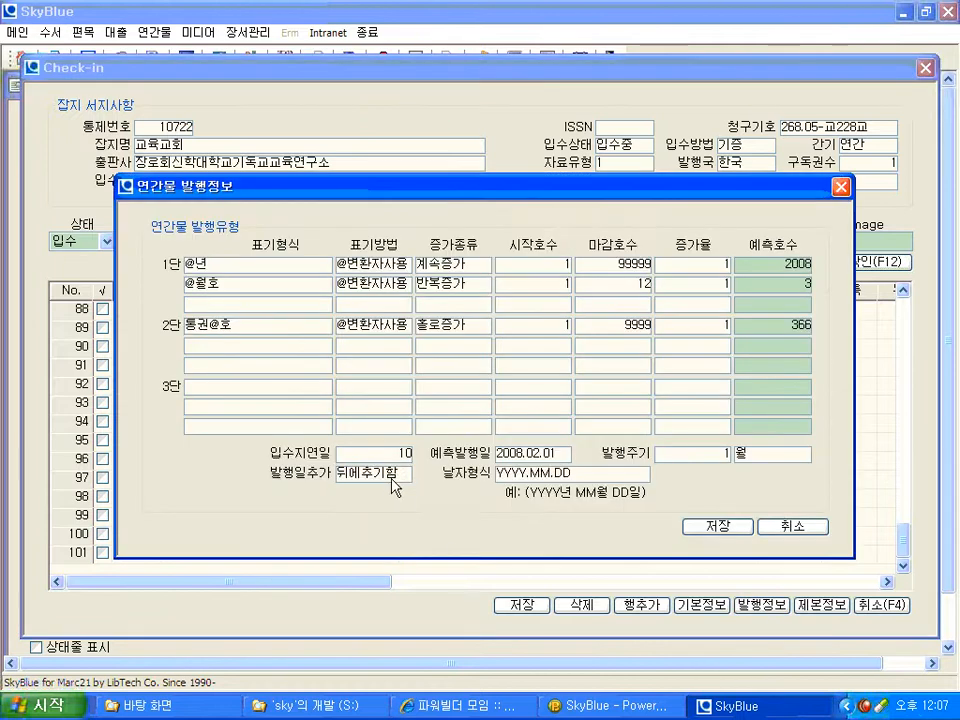
left_click(404, 475)
left_click(368, 490)
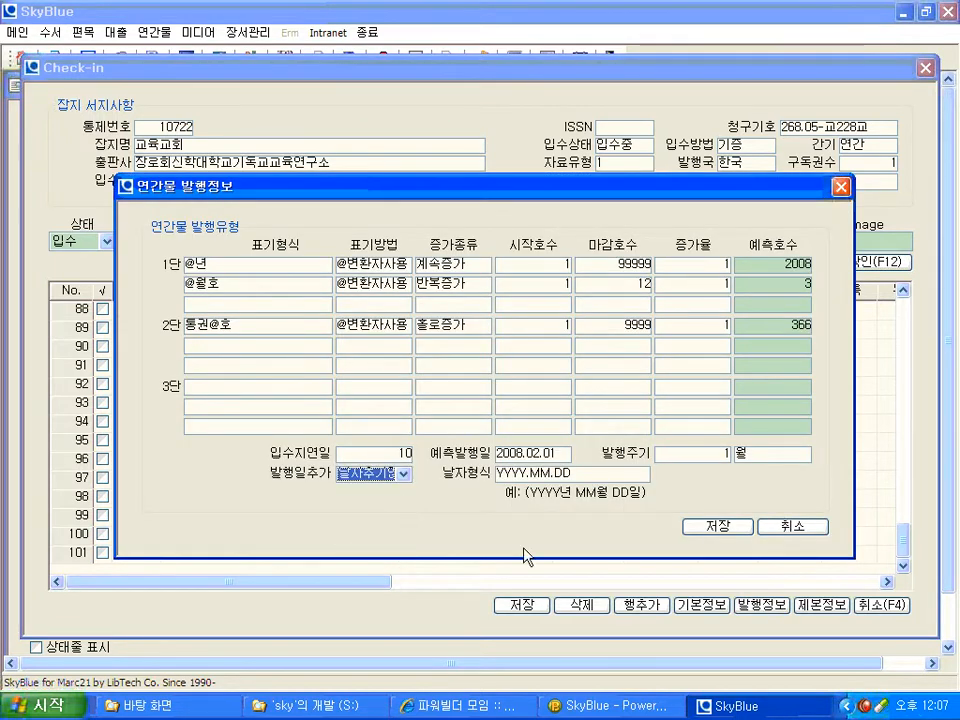
left_click(729, 533)
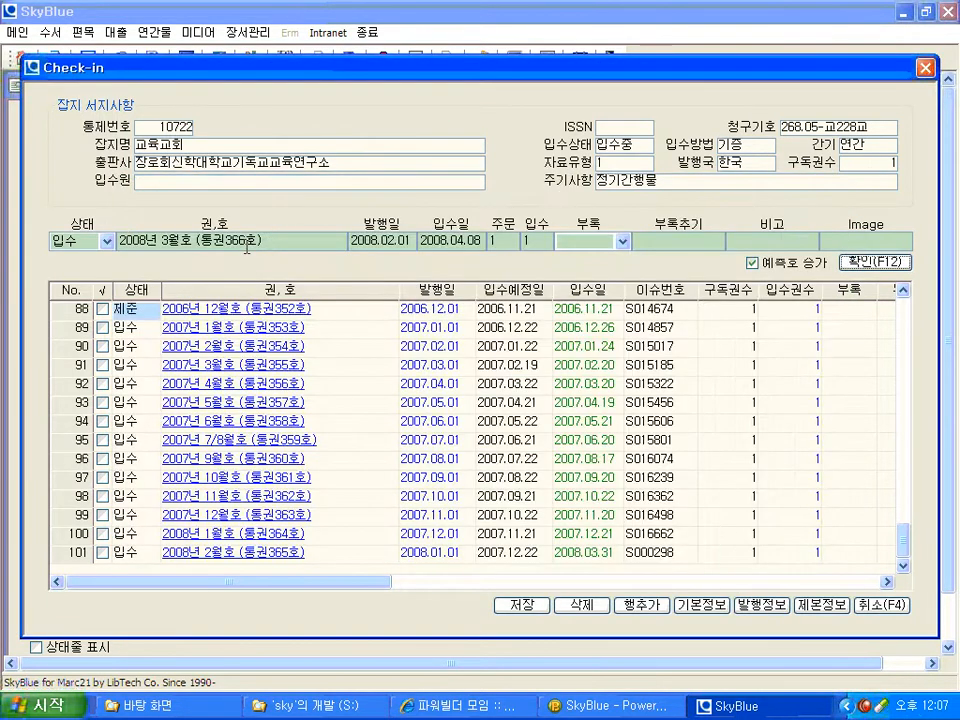
- Reopen the publication information, set the issue-date addition (발행일추가) to 앞에추기함, and save
left_click(768, 608)
left_click(402, 472)
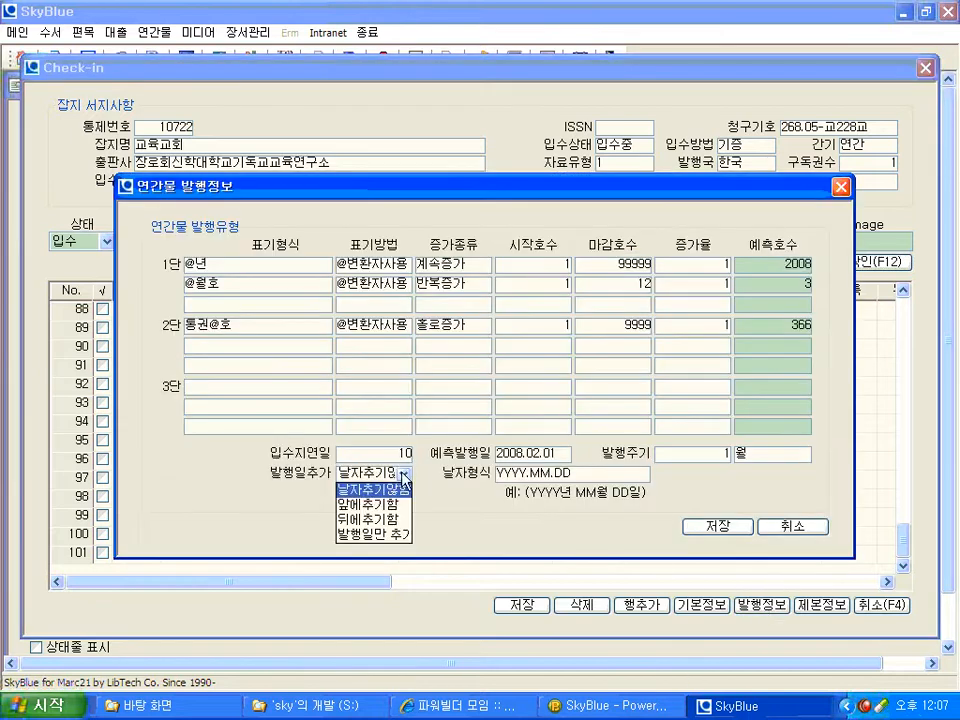
left_click(368, 506)
left_click(718, 526)
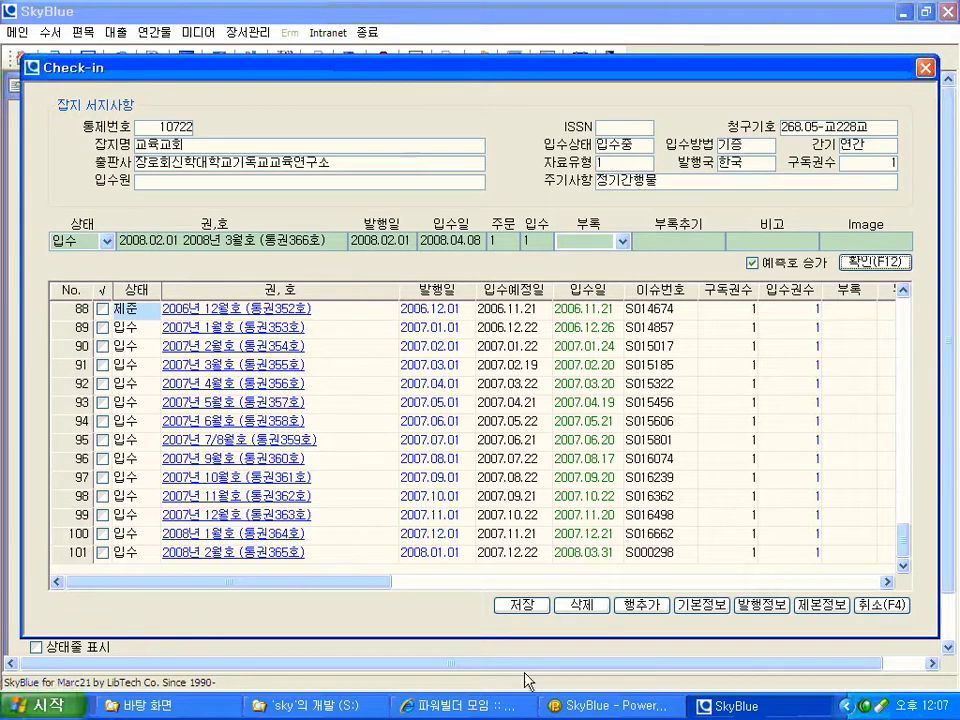
left_click(761, 605)
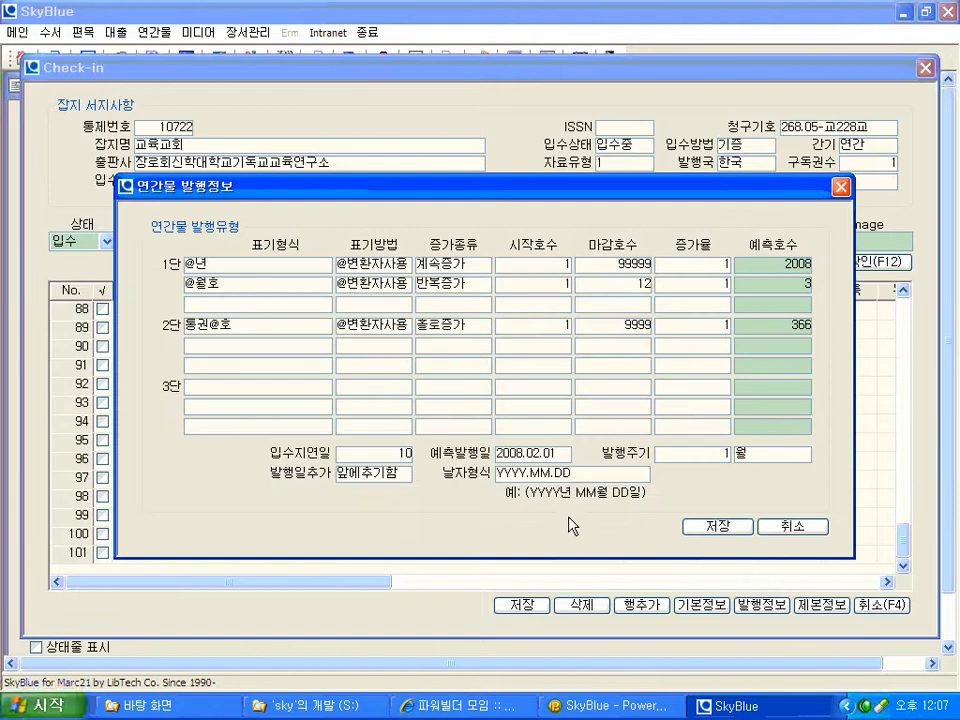
left_click(407, 327)
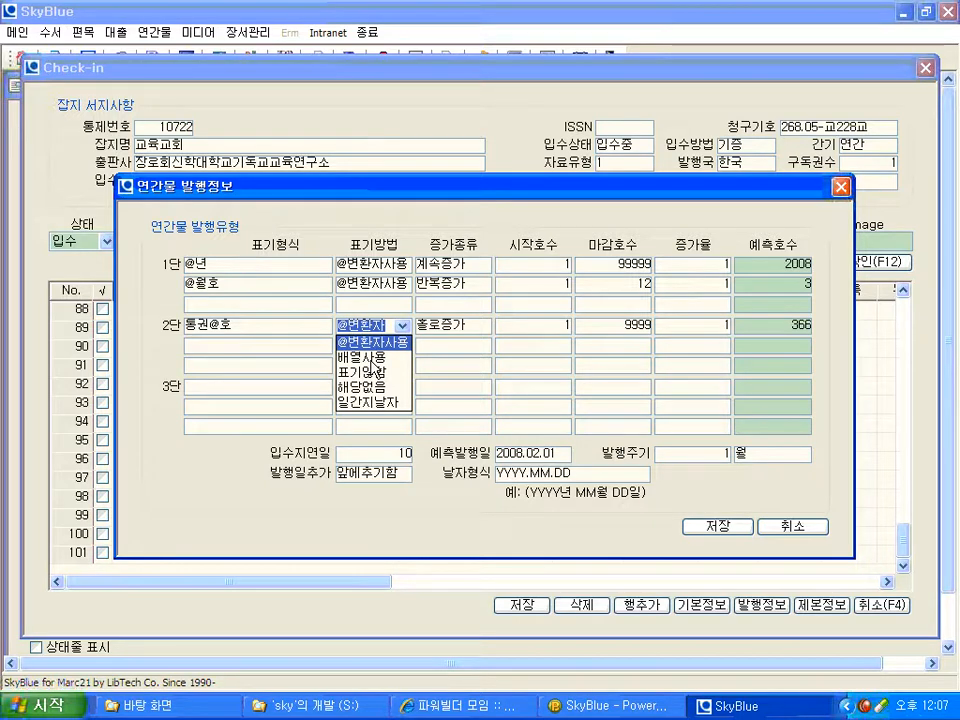
left_click(371, 356)
left_click(262, 332)
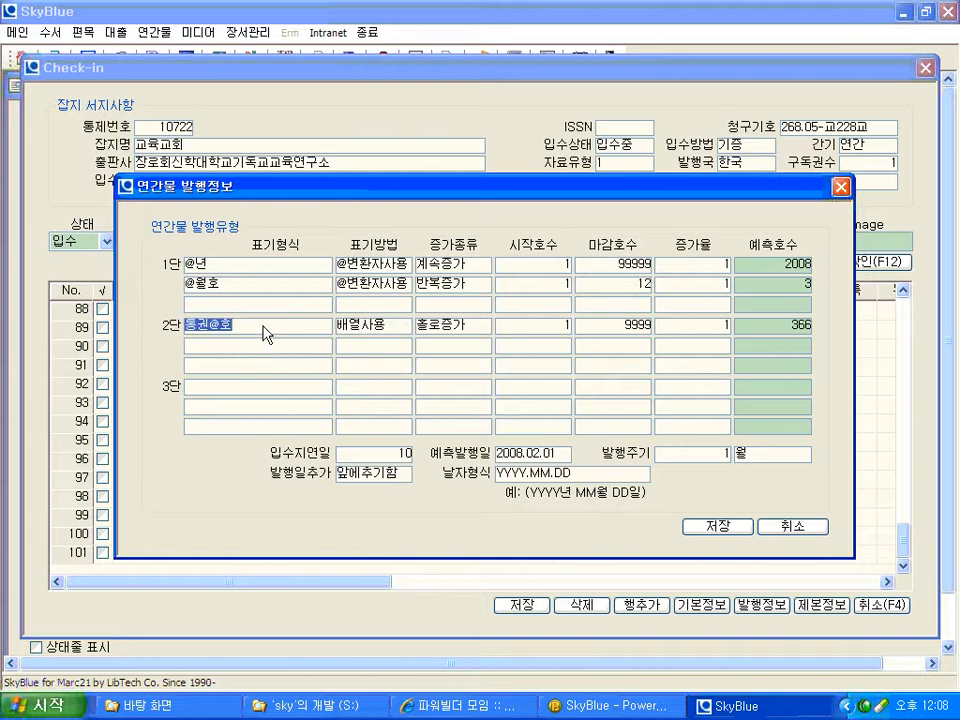
left_click(722, 456)
type("3")
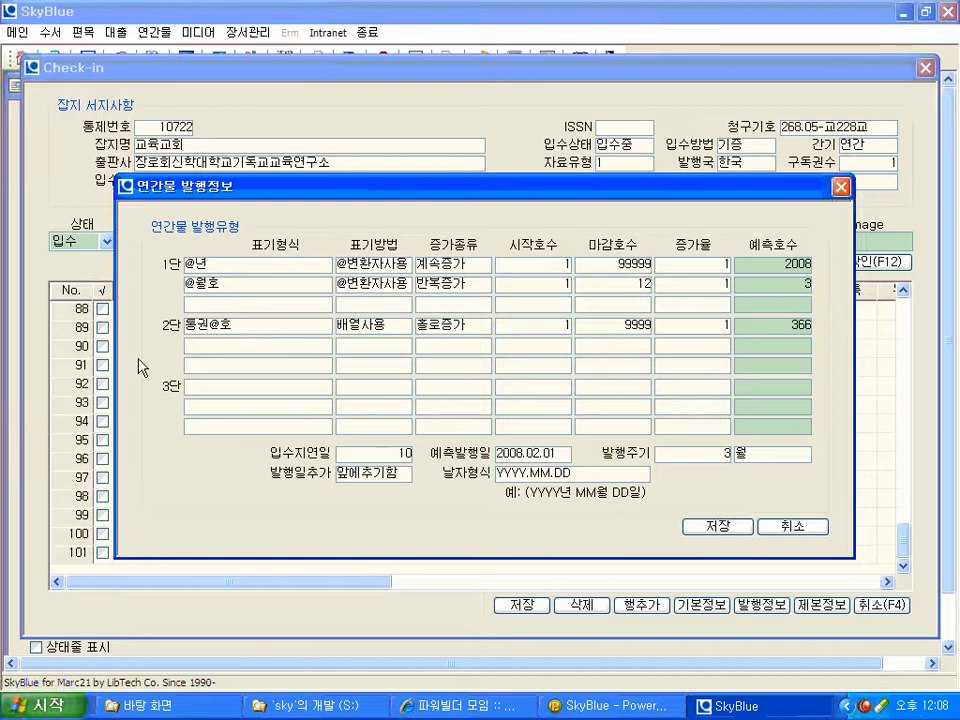
left_click(245, 332)
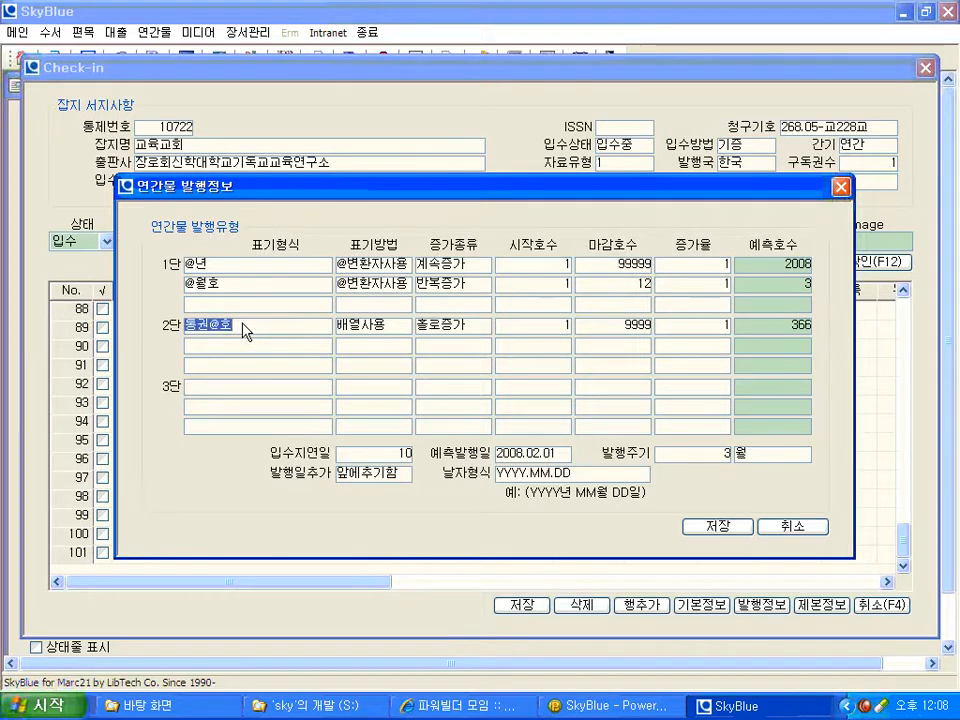
type("봄; 여름")
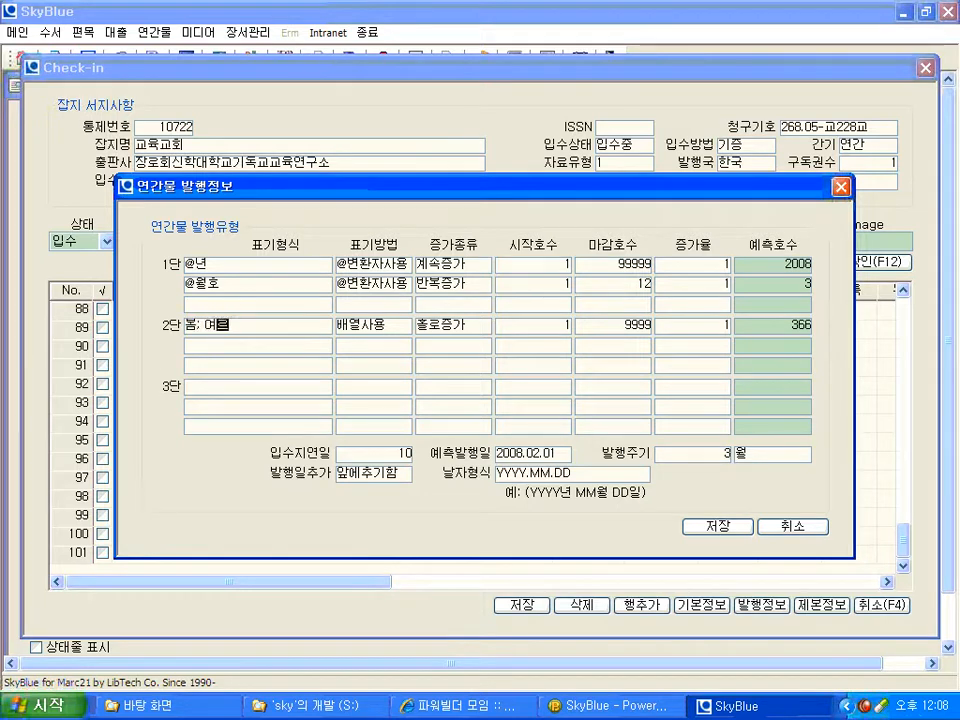
type("ㅣ")
key("BackSpace")
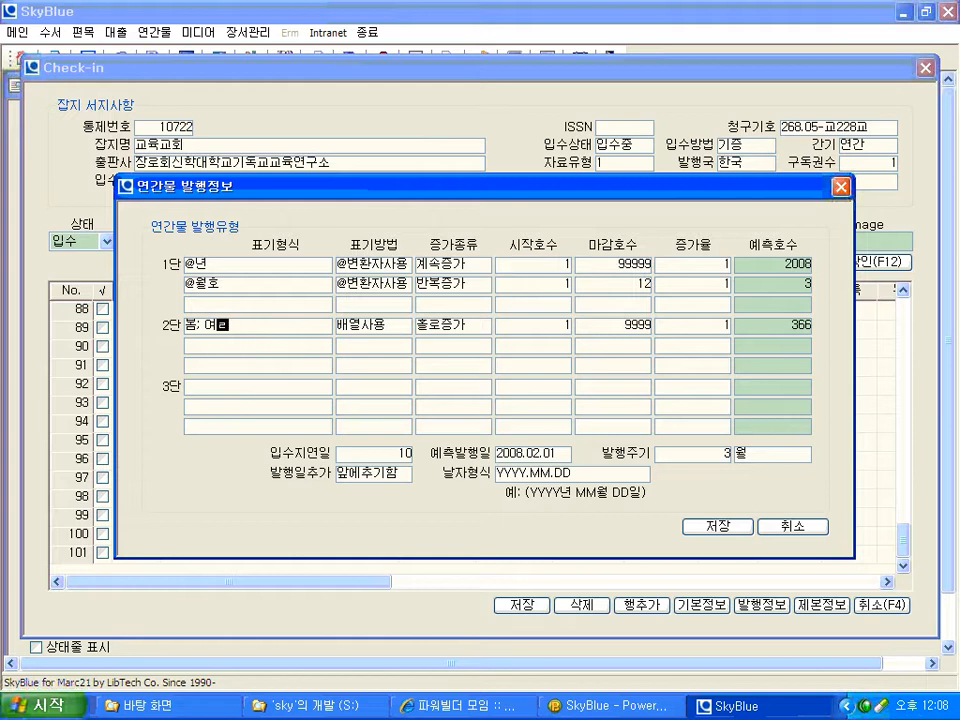
type("; 가을; 겨울; 계")
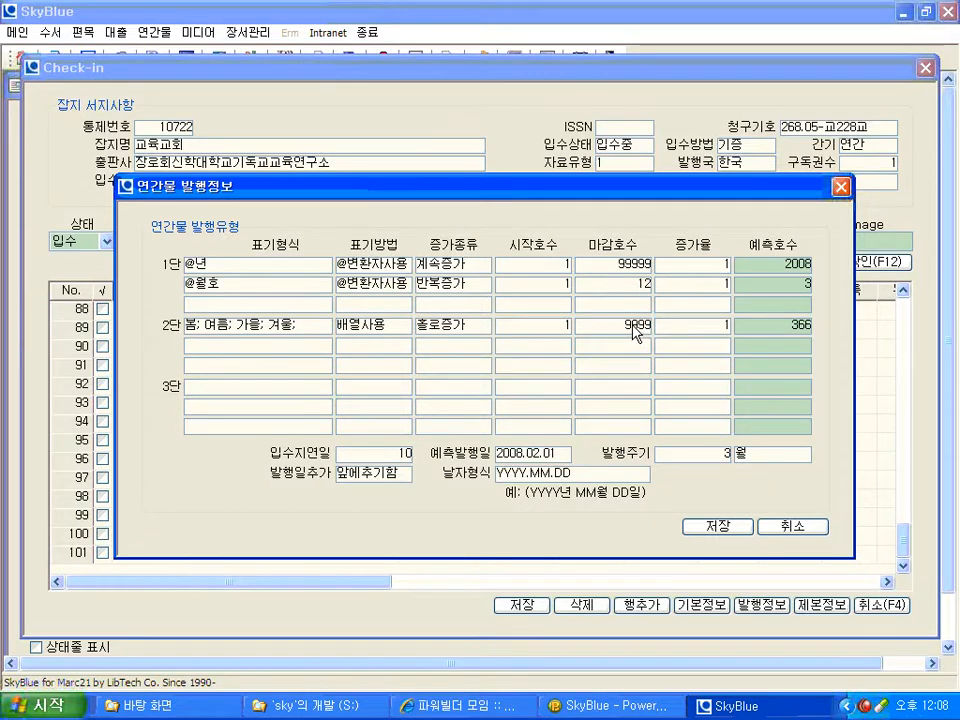
left_click(790, 526)
left_click(761, 605)
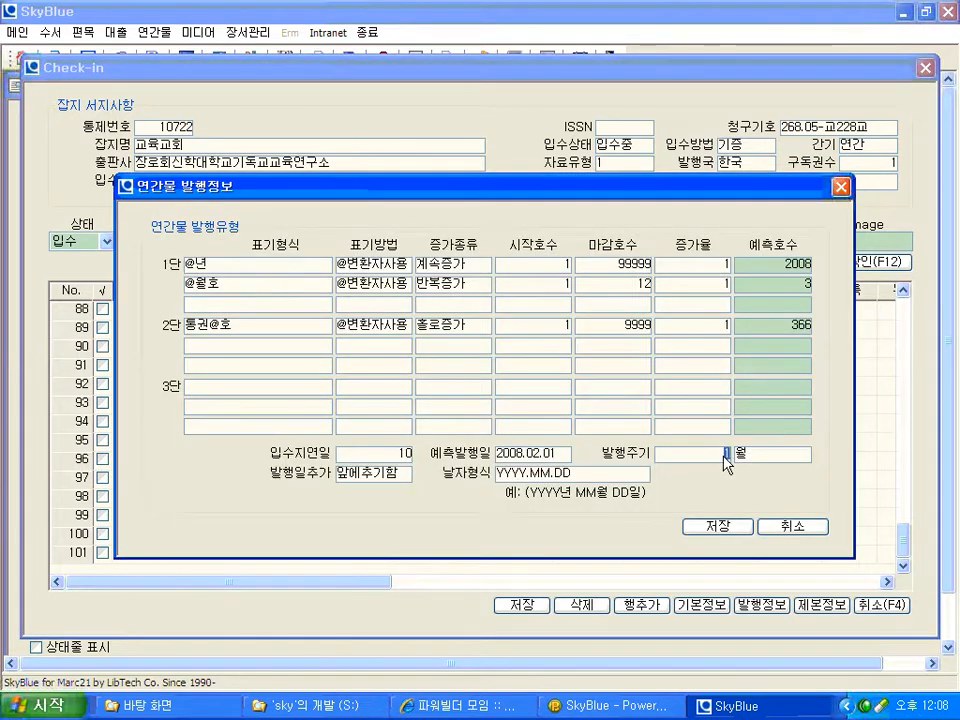
type("3")
left_click(372, 284)
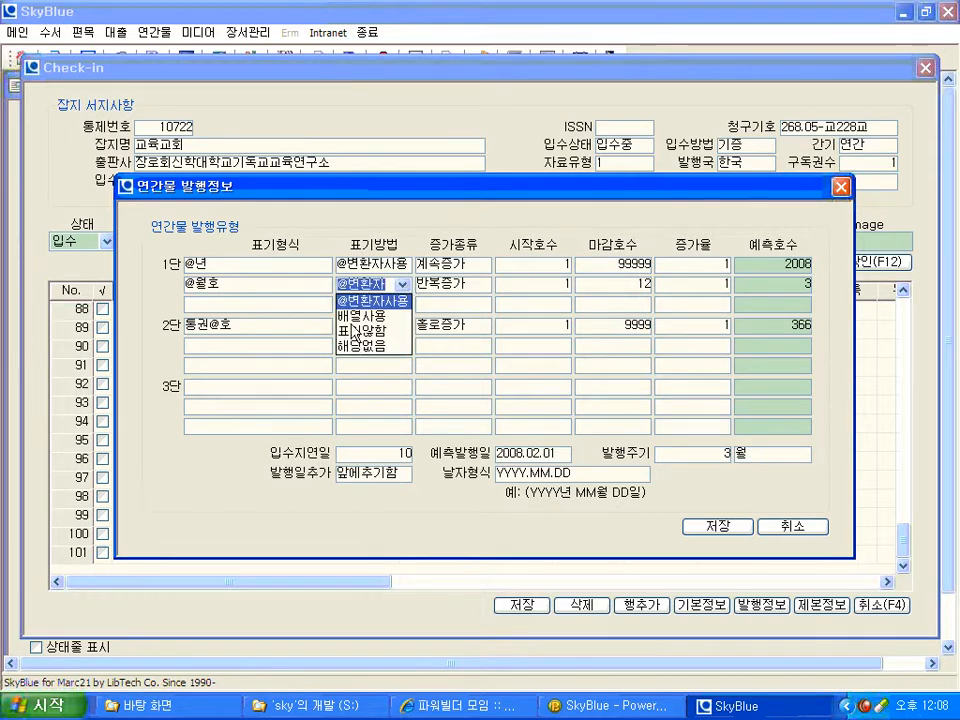
left_click(353, 317)
left_click(224, 287)
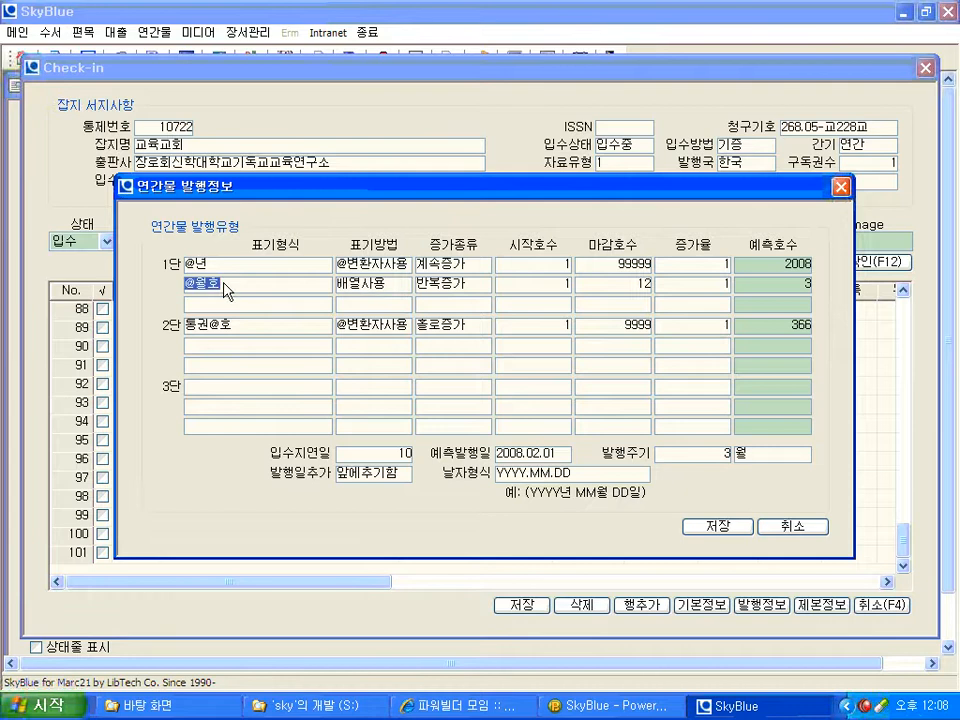
type("보")
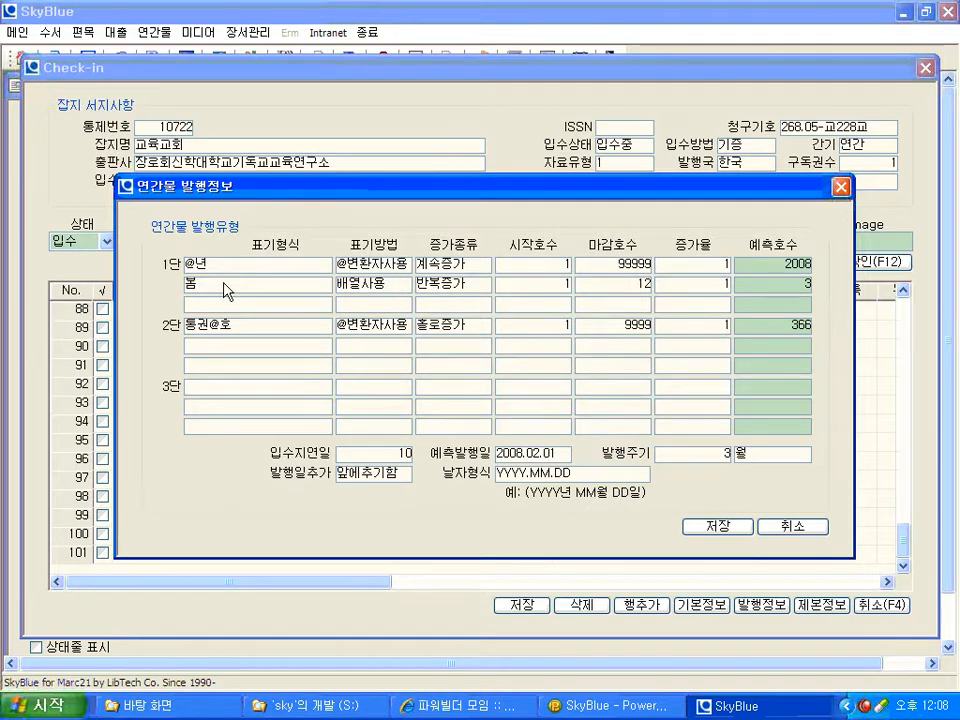
type("; 여르")
type("름")
type("; 가을")
type("; 겨")
type("울")
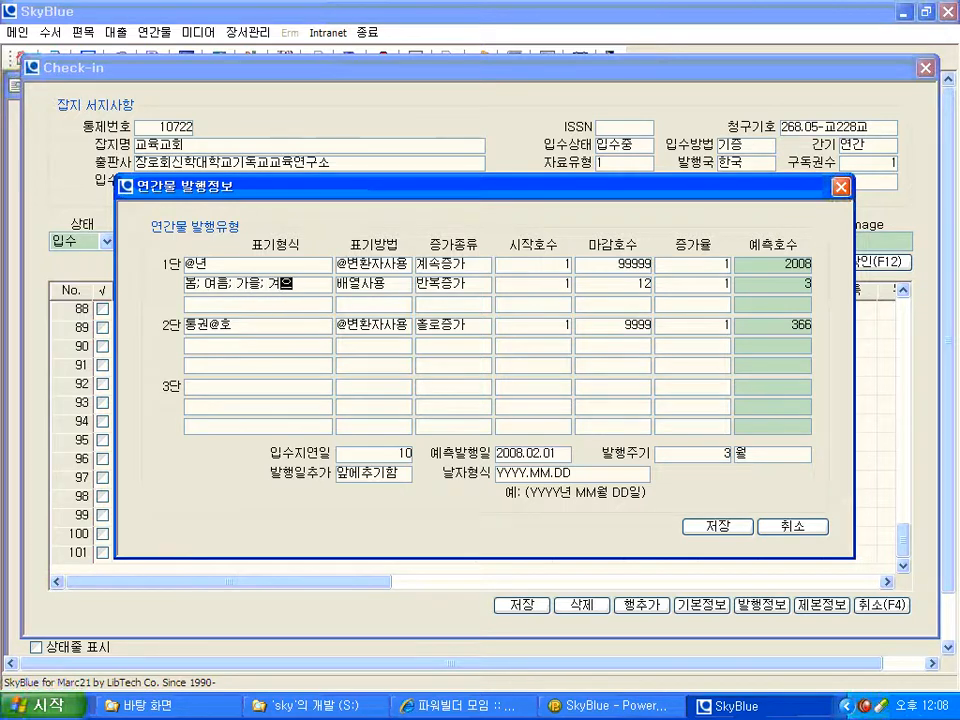
type(";")
- Set the season row's ending number (마감호수) to 4 and save the publication information
left_click(641, 288)
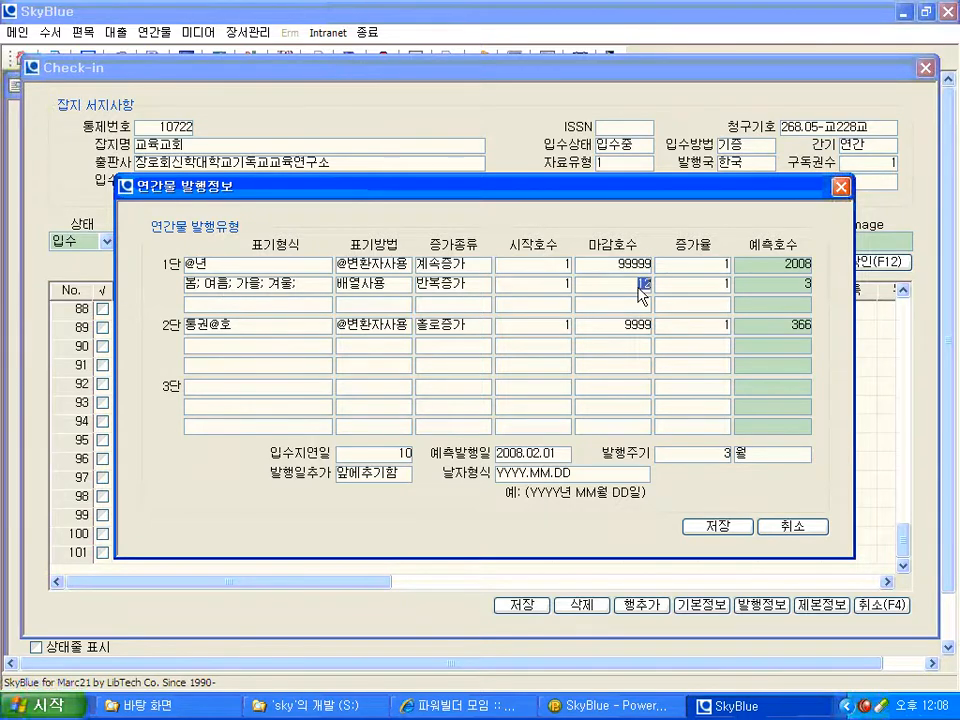
type("4")
left_click(709, 529)
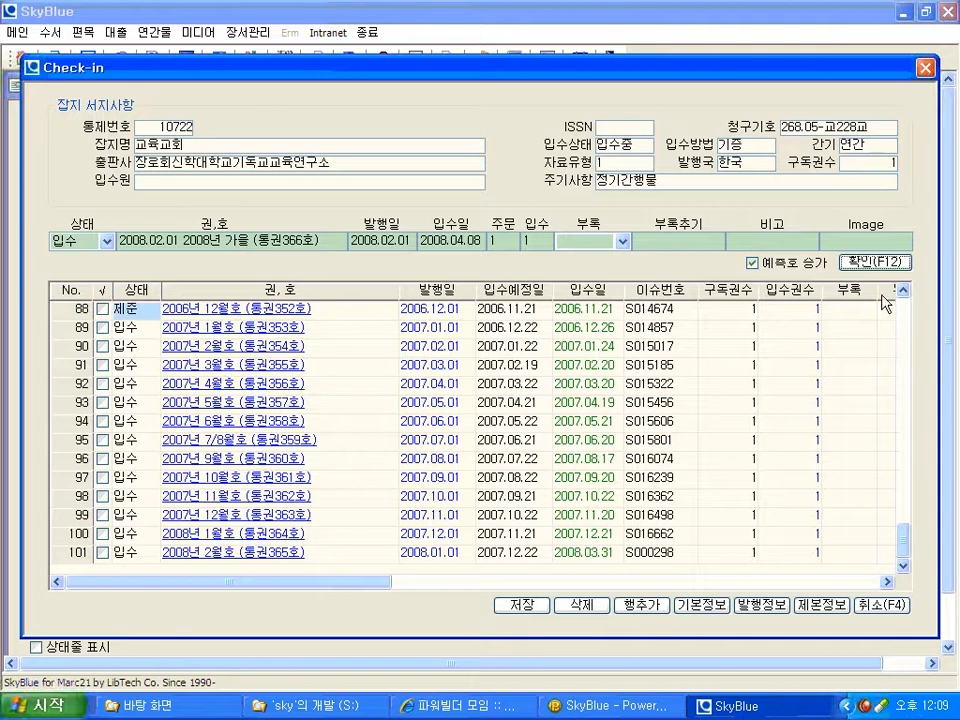
- Check in six consecutive predicted issues, from 2008년 가을 (통권366호) through 2009년 겨울 (통권371호)
left_click(862, 264)
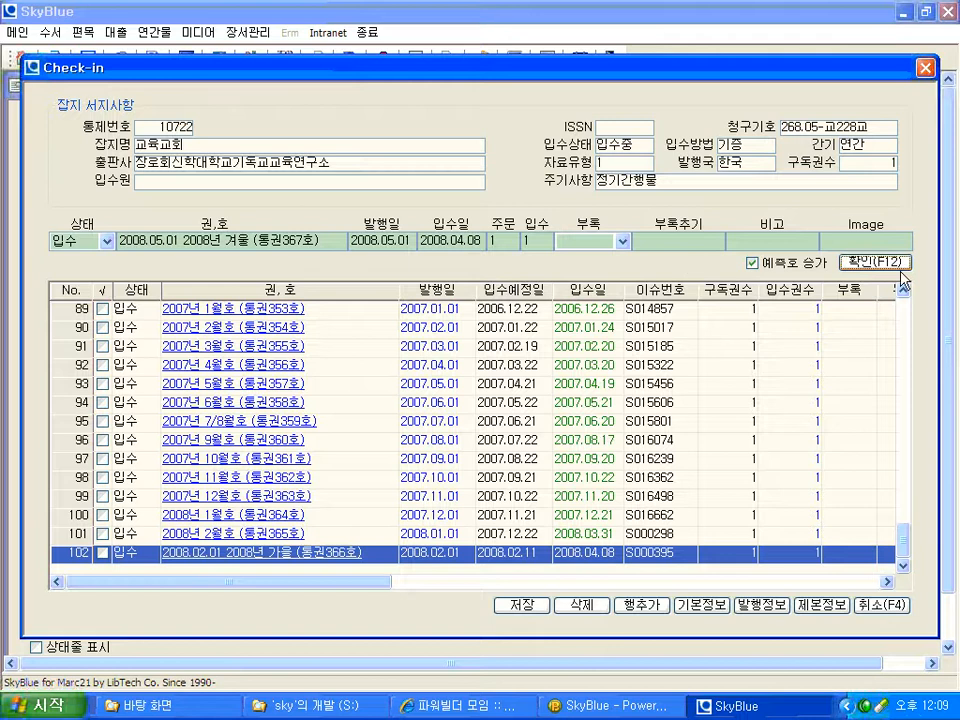
left_click(862, 265)
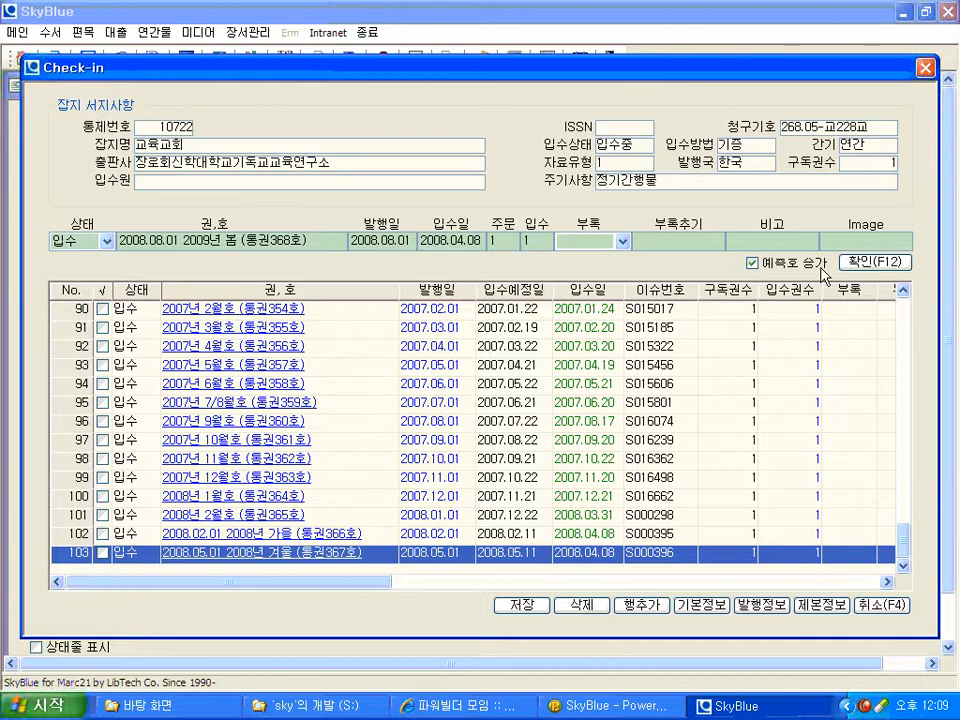
left_click(853, 265)
left_click(853, 265)
left_click(853, 265)
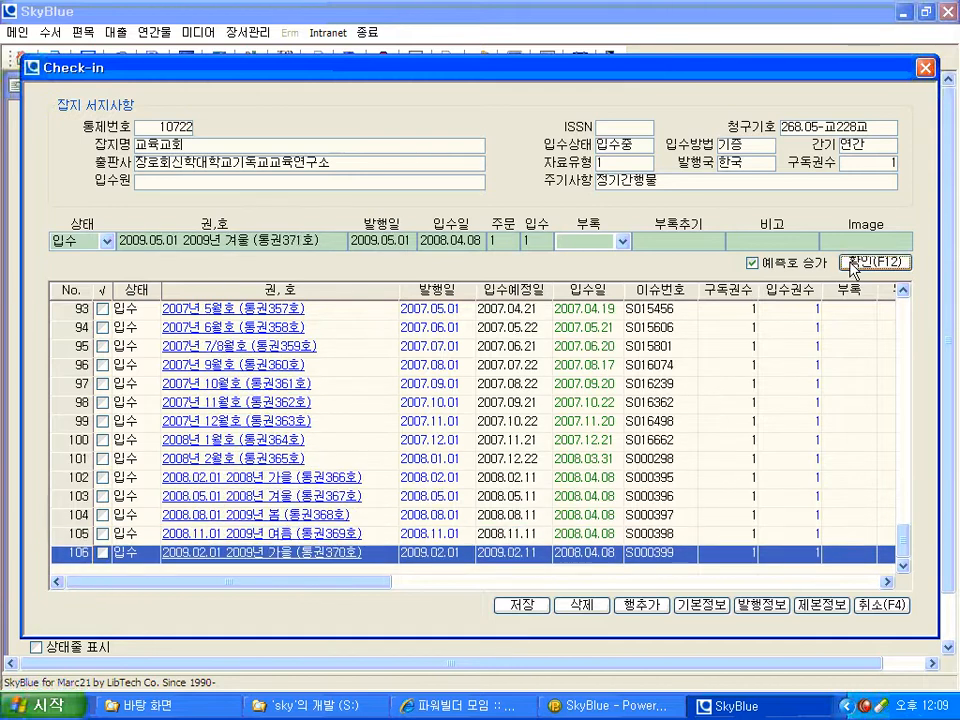
left_click(853, 265)
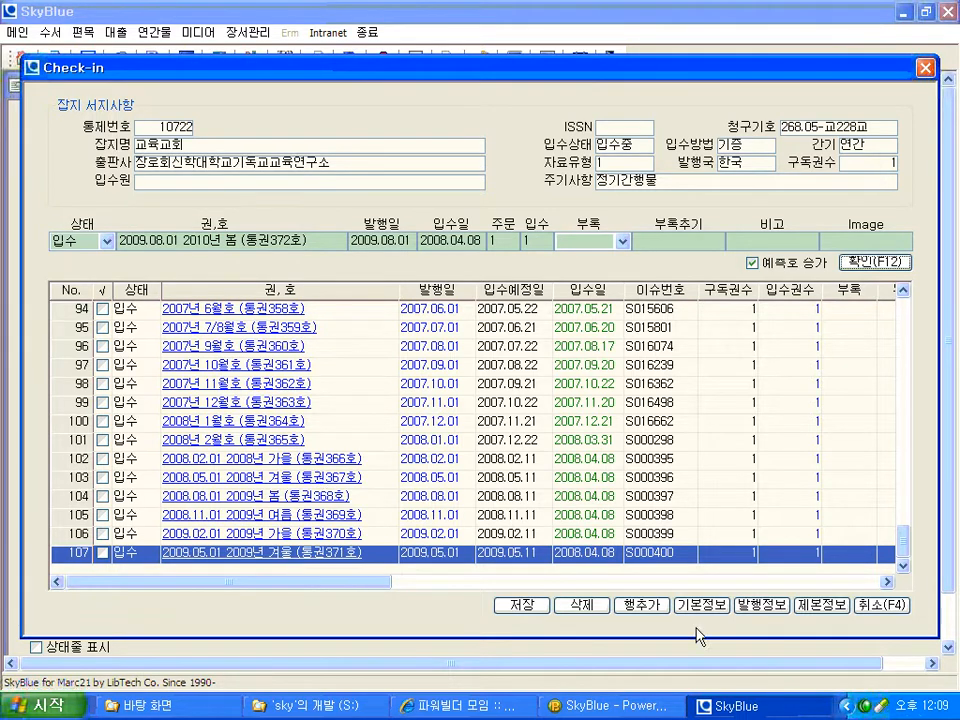
- Reopen the publication information and examine the season row's notation methods (표기방법) and the @년 row's increment types (증가종류)
left_click(760, 605)
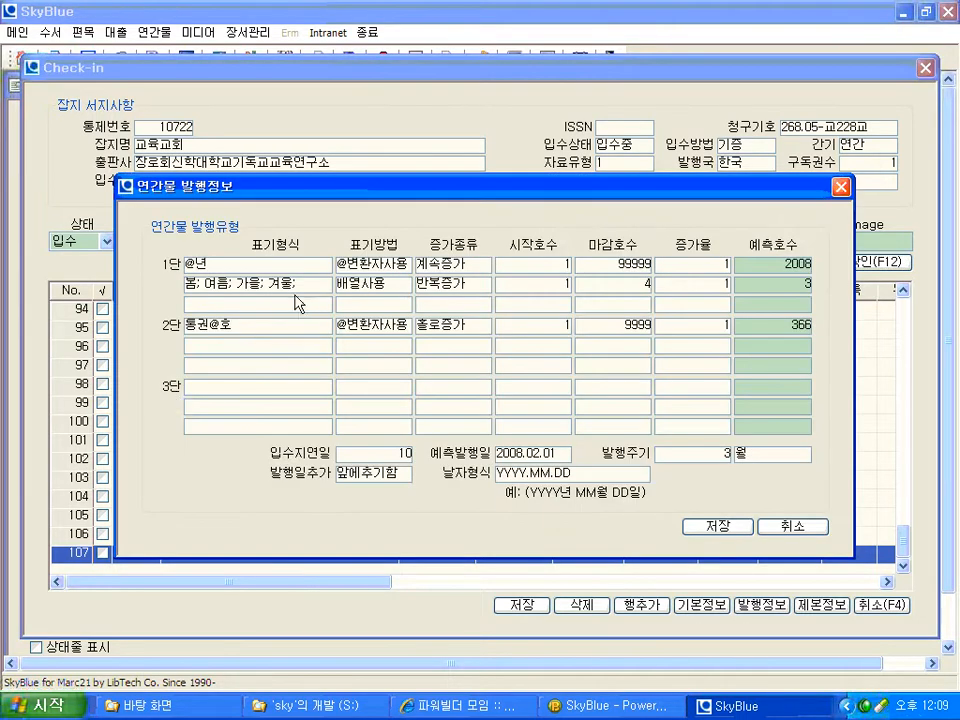
left_click(409, 286)
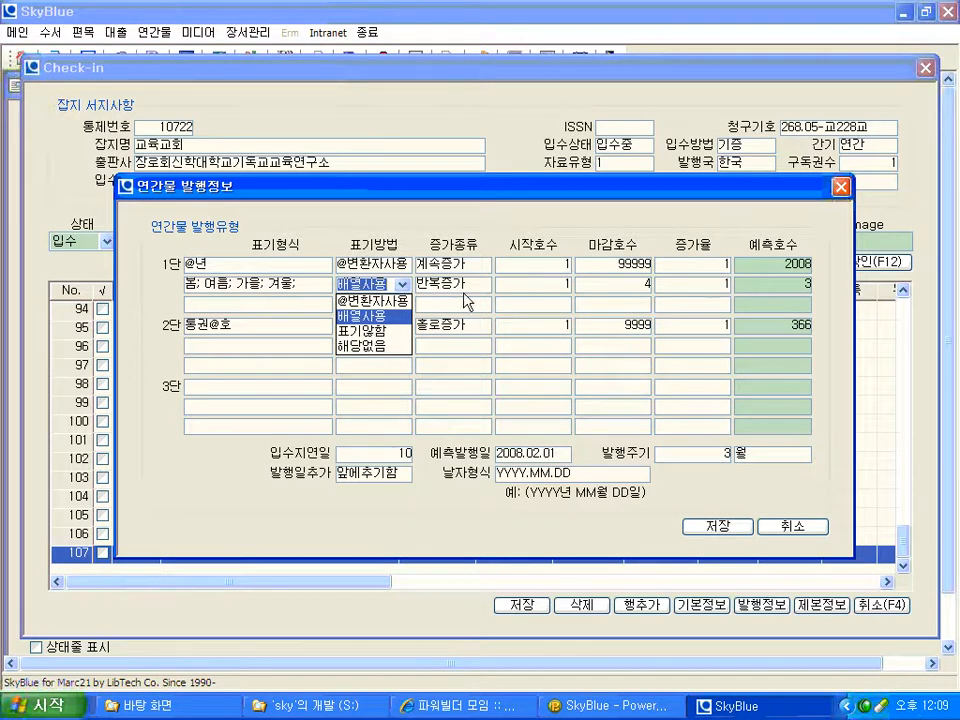
left_click(481, 266)
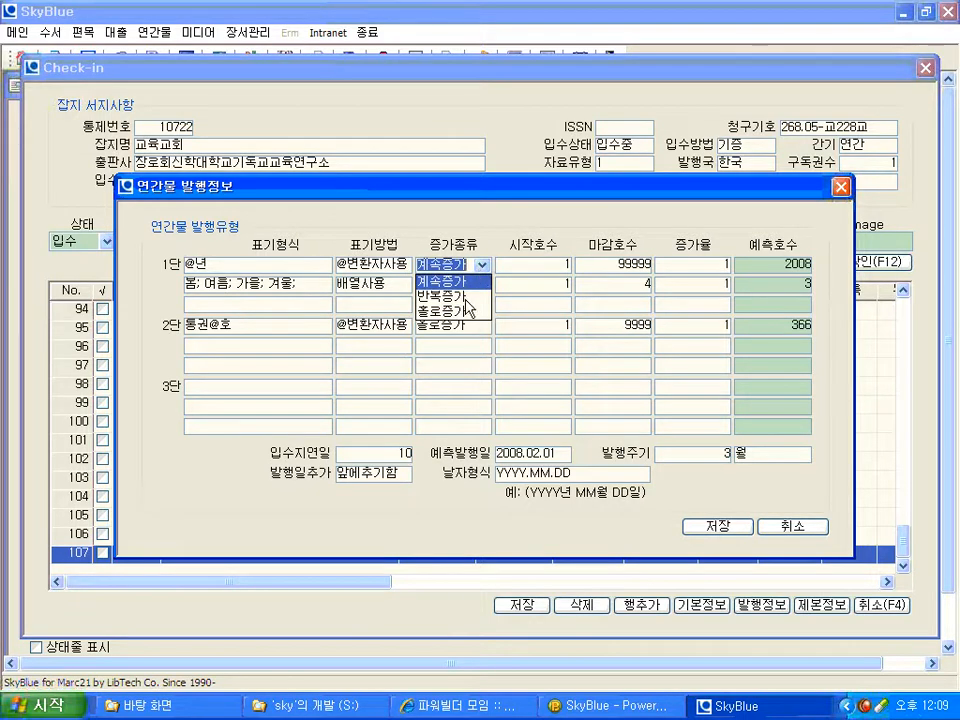
left_click(277, 266)
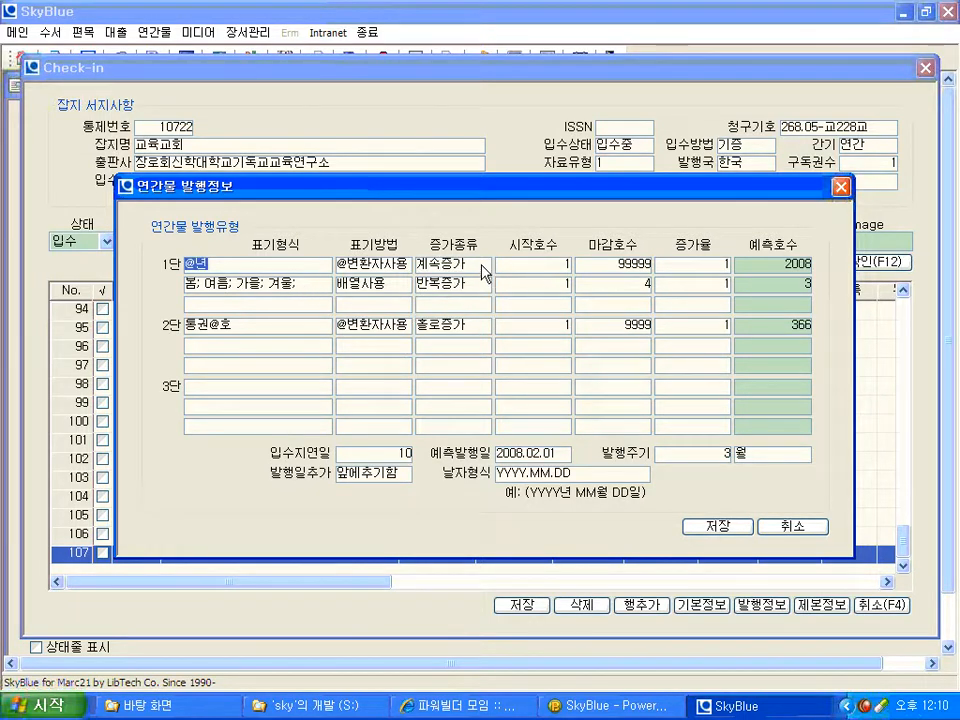